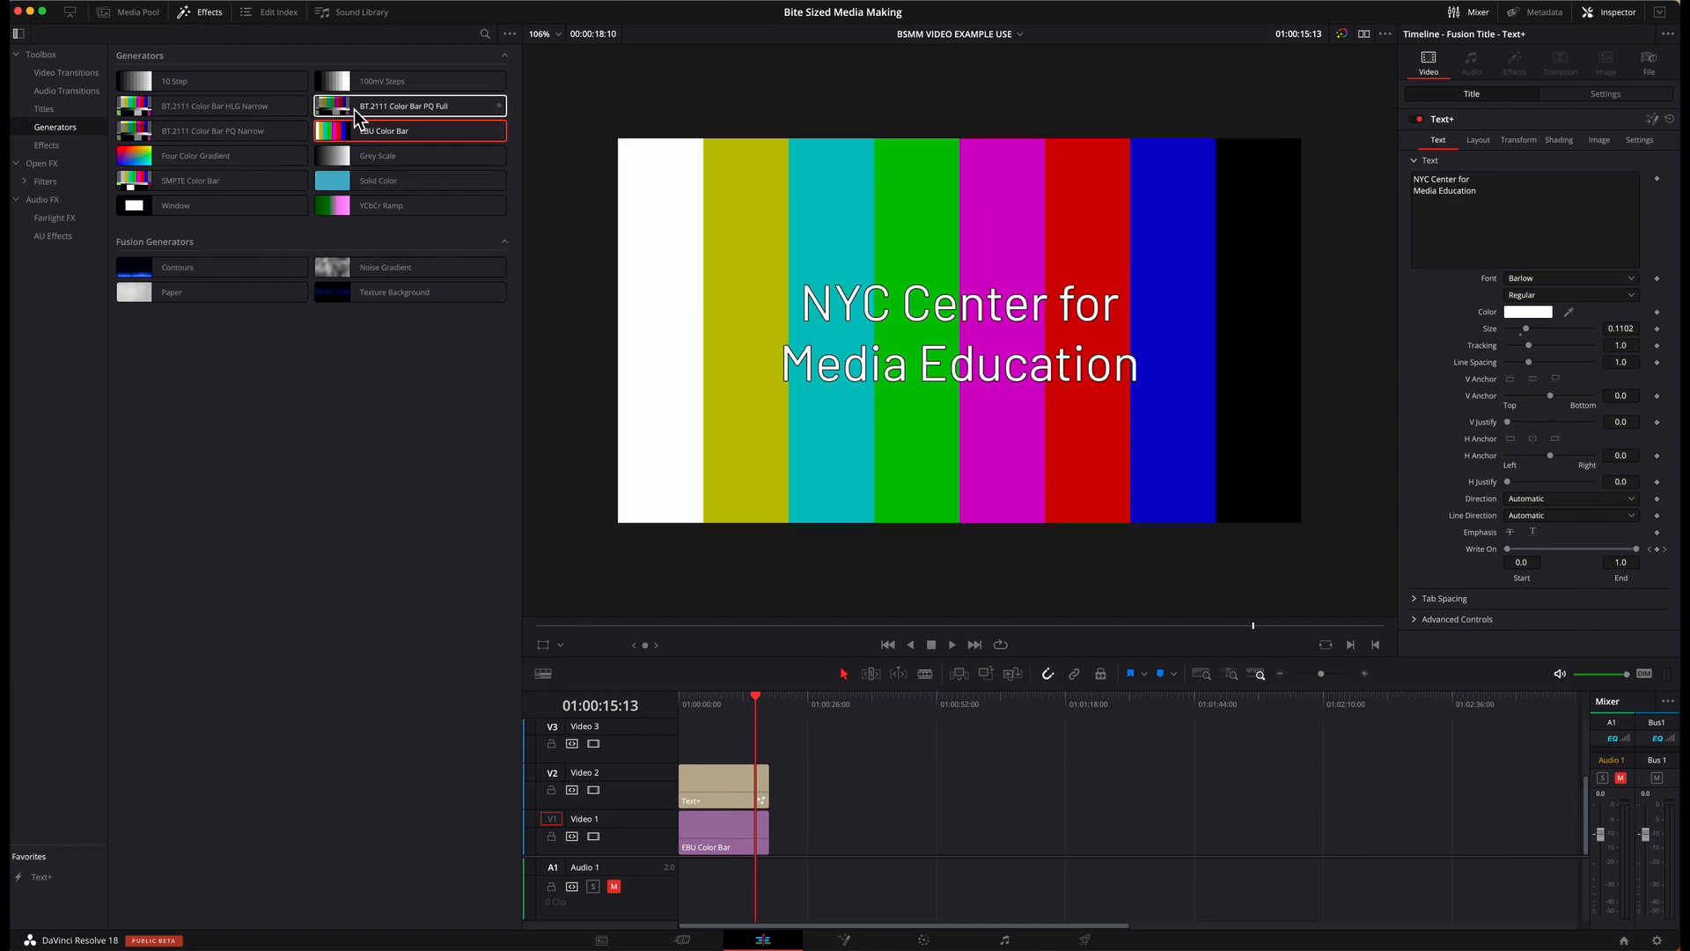
# Step: Try the Four Color Gradient generator on Video 1 beneath the title, preview it, and delete it
pyautogui.moveTo(163, 157); pyautogui.dragTo(708, 841)
pyautogui.moveTo(685, 705); pyautogui.dragTo(762, 712)
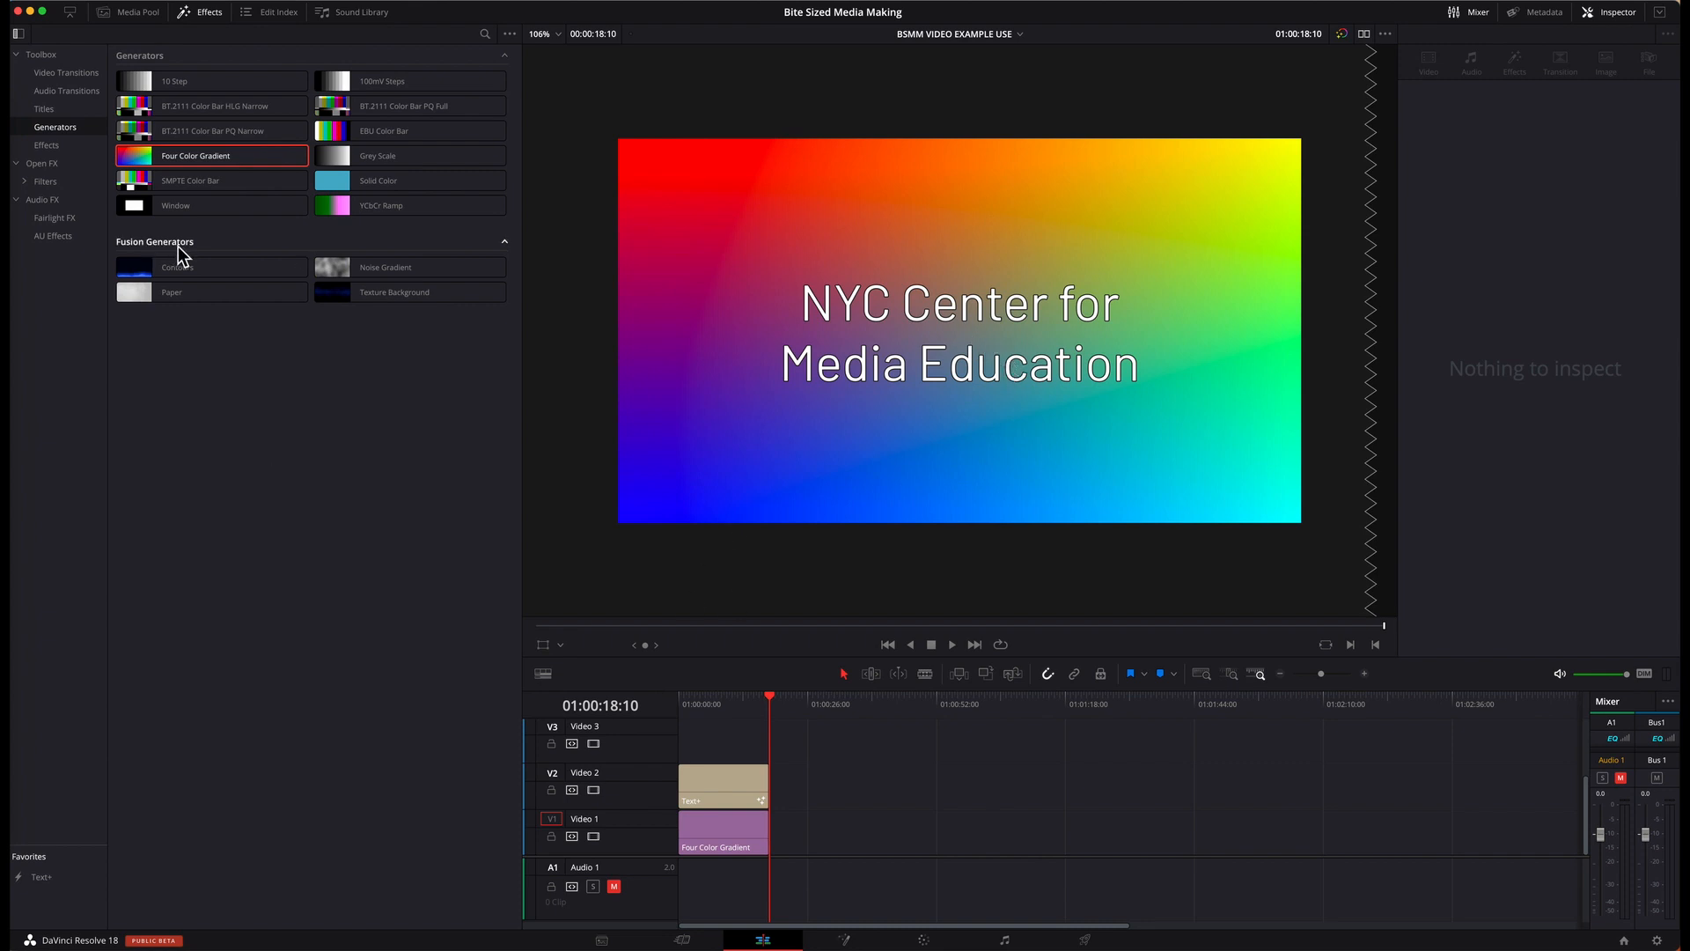
pyautogui.click(732, 830)
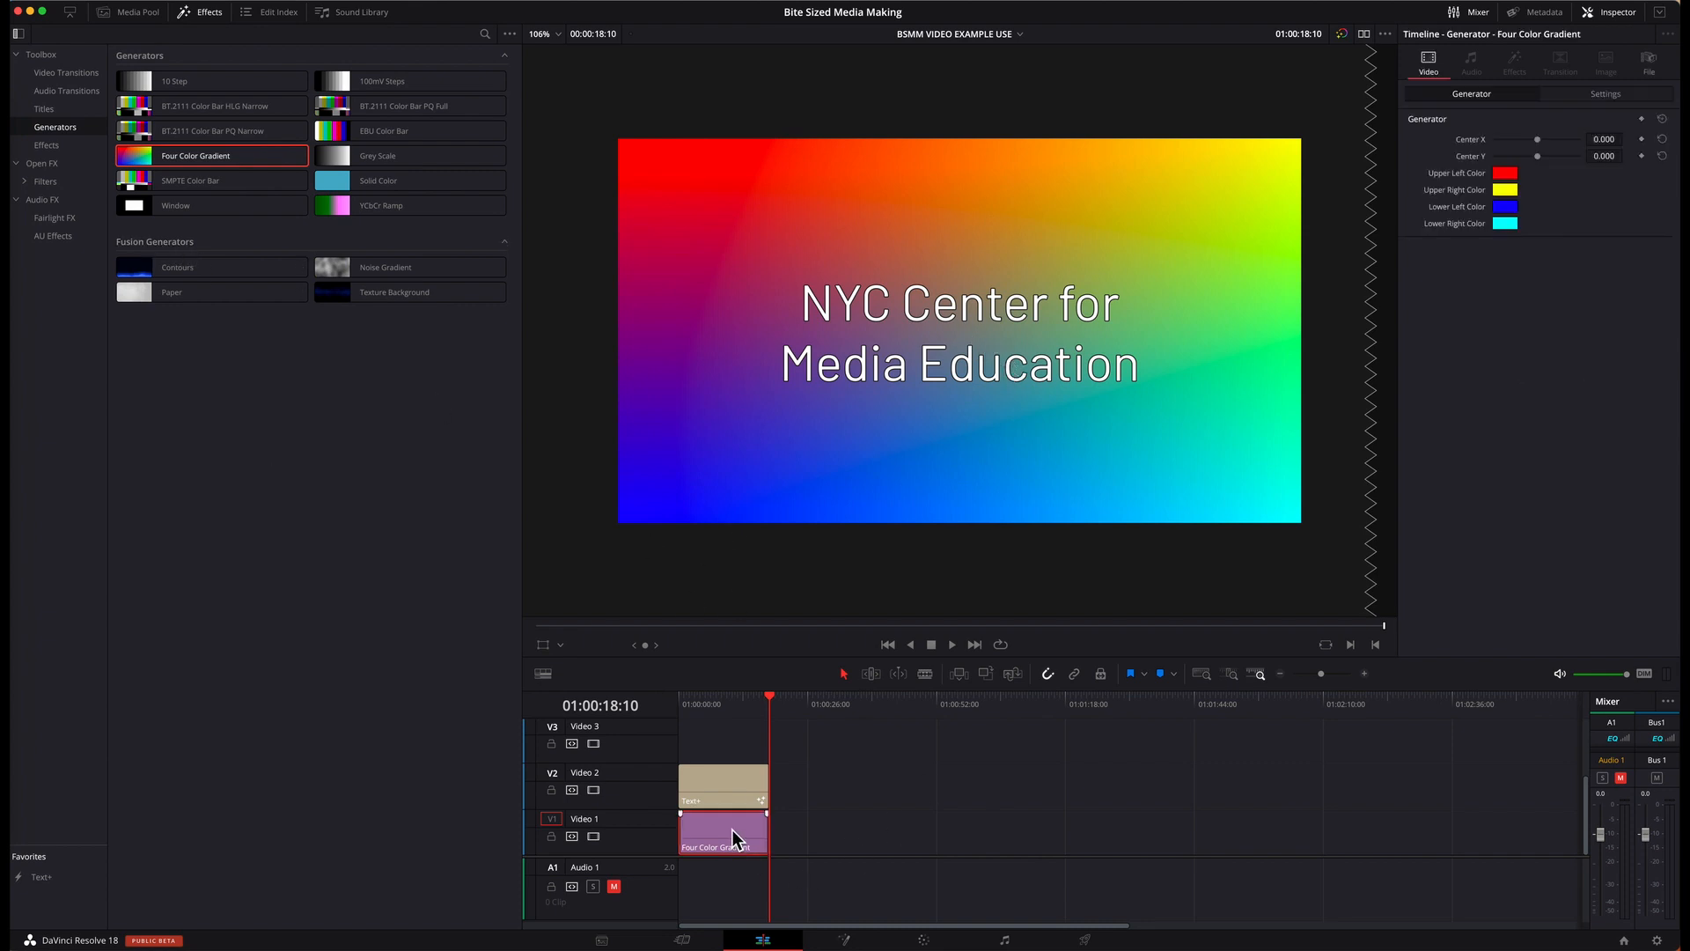
pyautogui.press('Delete')
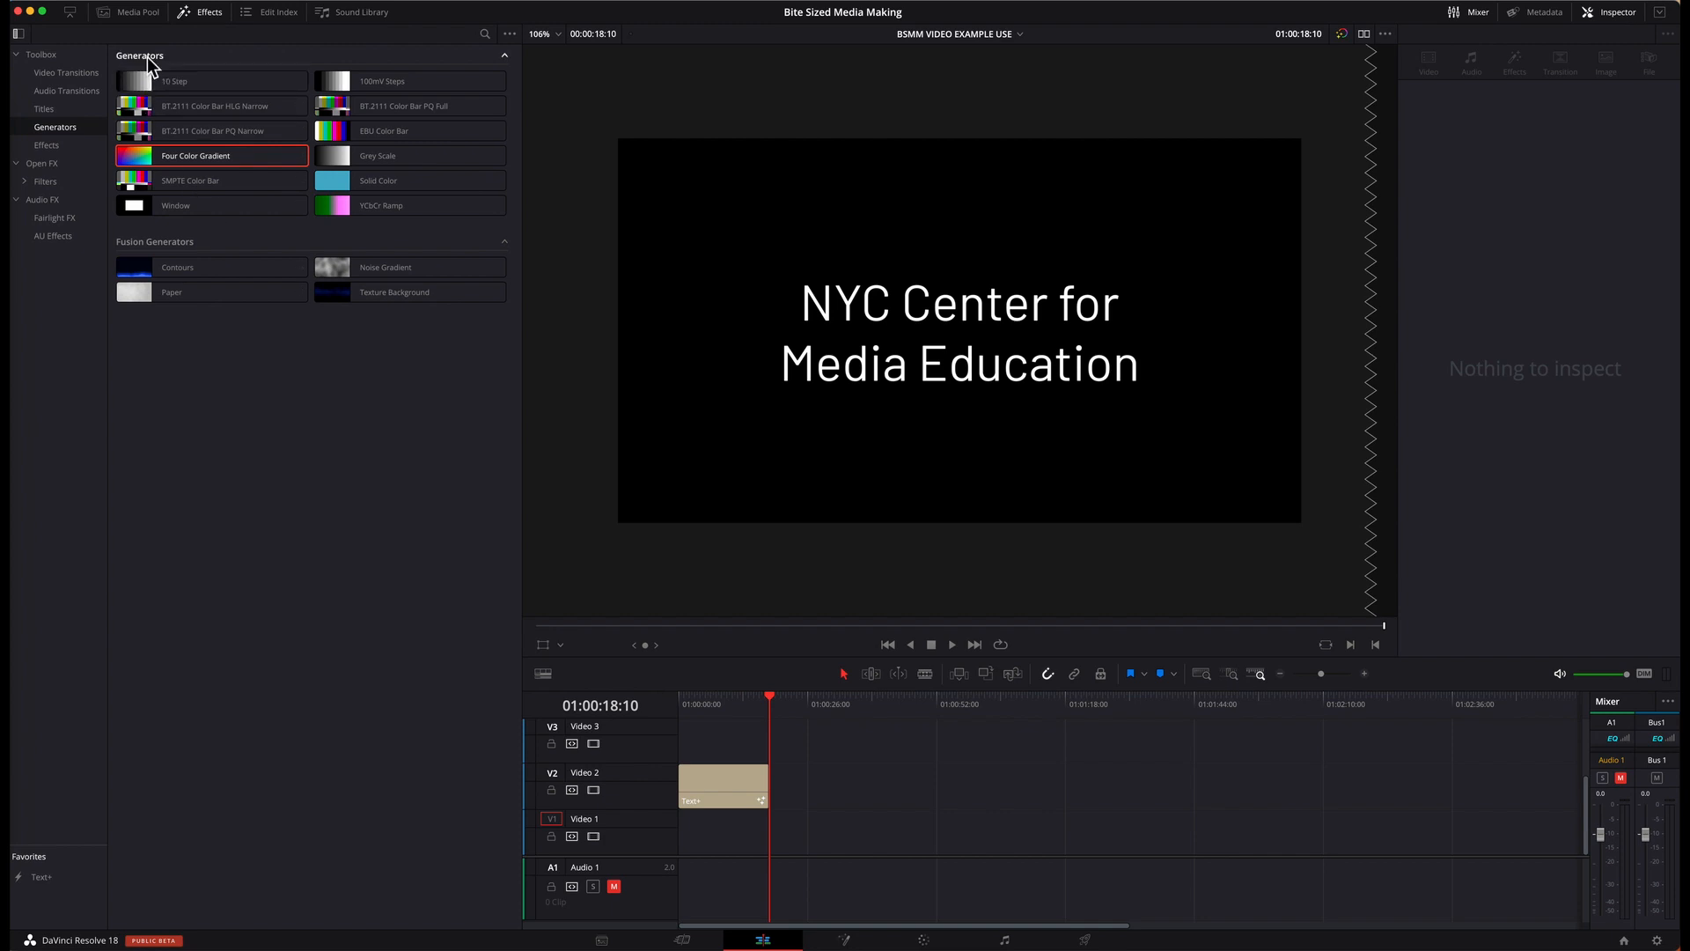
# Step: Try the Contours and Noise Gradient generators in turn as the title's background on Video 1, scrubbing through each
pyautogui.moveTo(220, 267); pyautogui.dragTo(774, 842)
pyautogui.moveTo(750, 710)
pyautogui.mouseDown()
pyautogui.moveTo(679, 711)
pyautogui.moveTo(769, 712)
pyautogui.mouseUp()
pyautogui.moveTo(436, 267); pyautogui.dragTo(775, 841)
pyautogui.moveTo(689, 708); pyautogui.dragTo(756, 722)
pyautogui.click(717, 797)
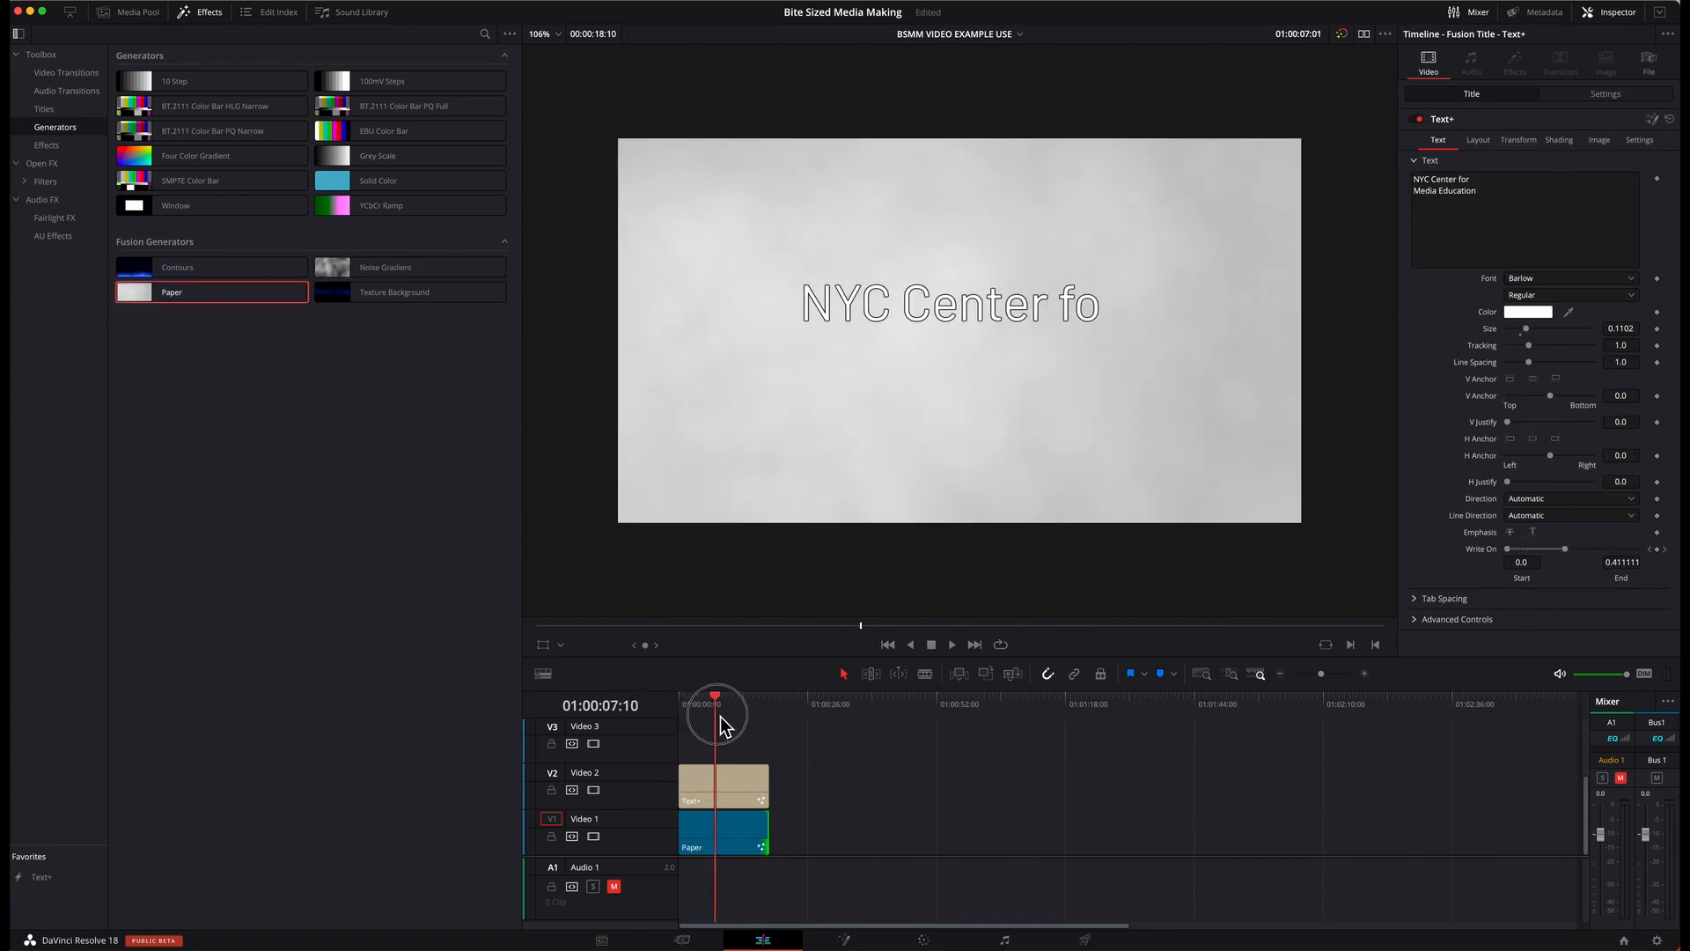
pyautogui.moveTo(717, 705); pyautogui.dragTo(758, 723)
# Step: Use the Texture Background generator beneath the title, set its Seethe Rate to about 0.213, and preview the motion
pyautogui.moveTo(686, 701); pyautogui.dragTo(755, 712)
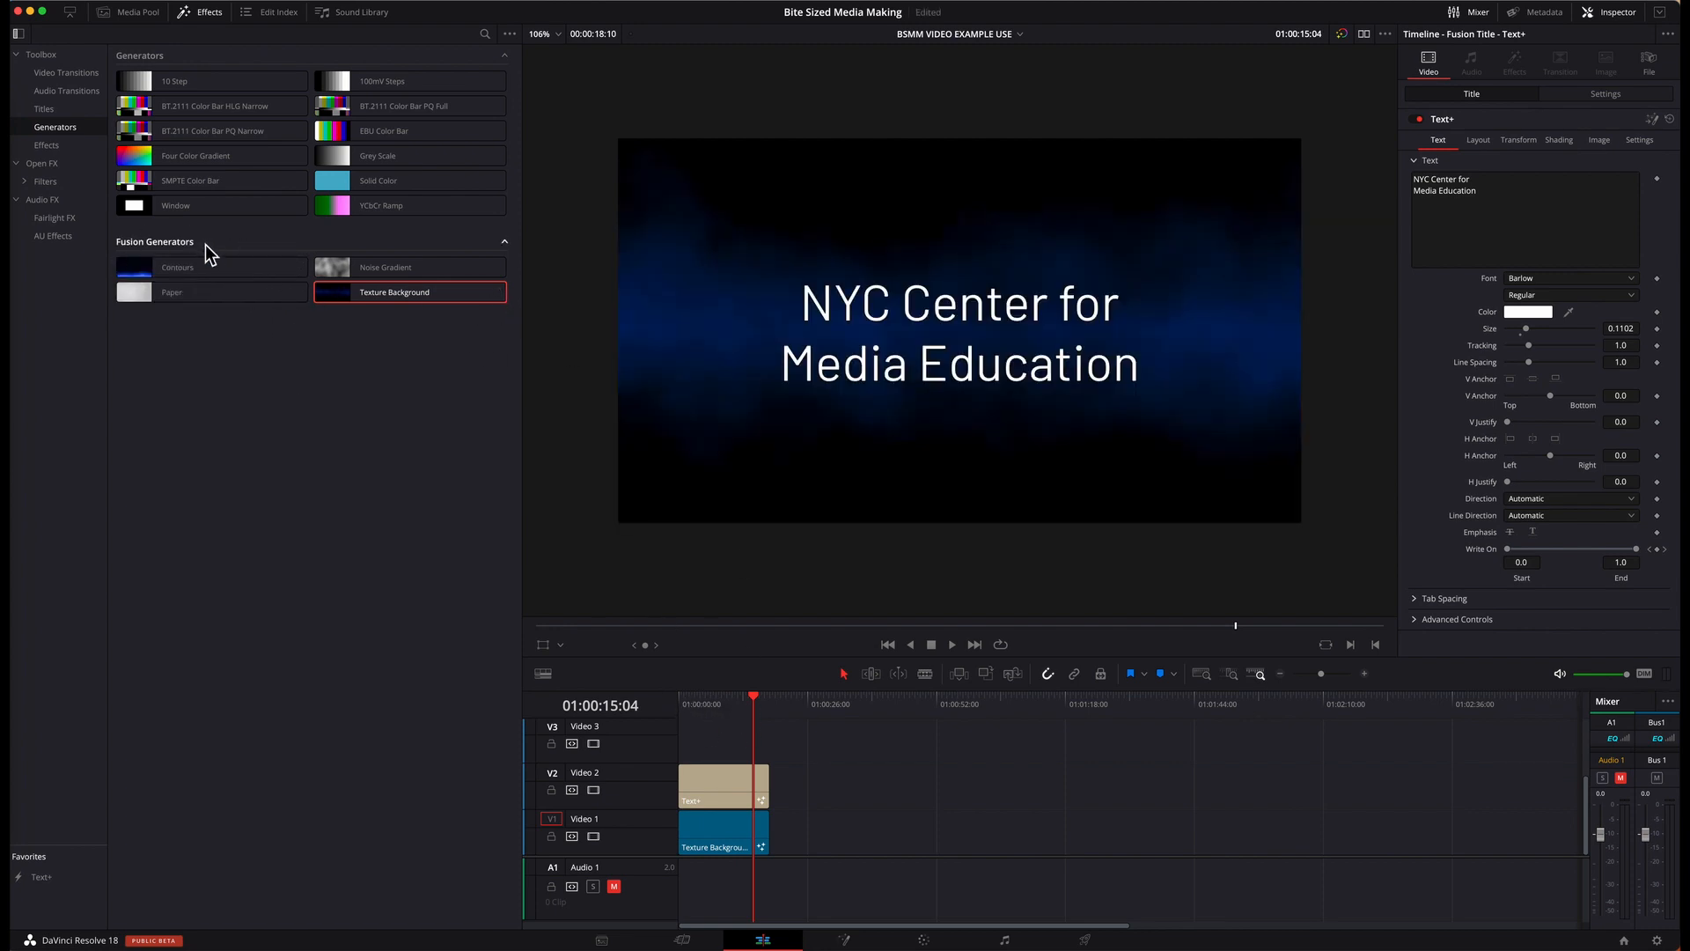
pyautogui.moveTo(701, 710); pyautogui.dragTo(770, 710)
pyautogui.click(738, 845)
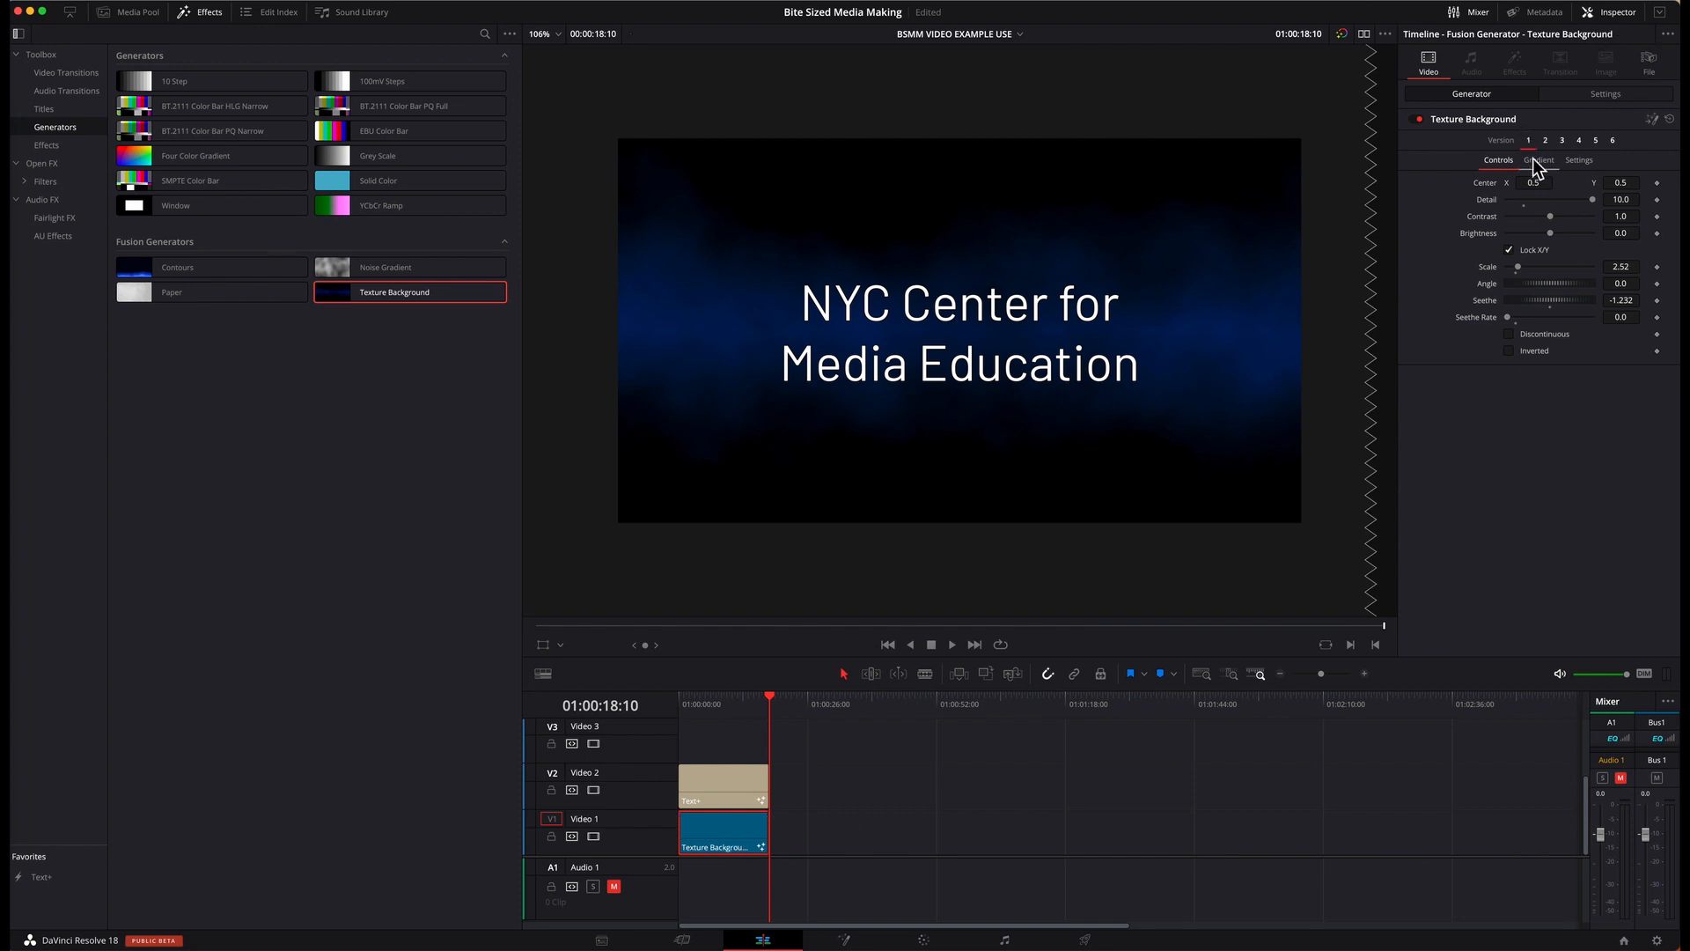
pyautogui.moveTo(1514, 323); pyautogui.dragTo(1530, 322)
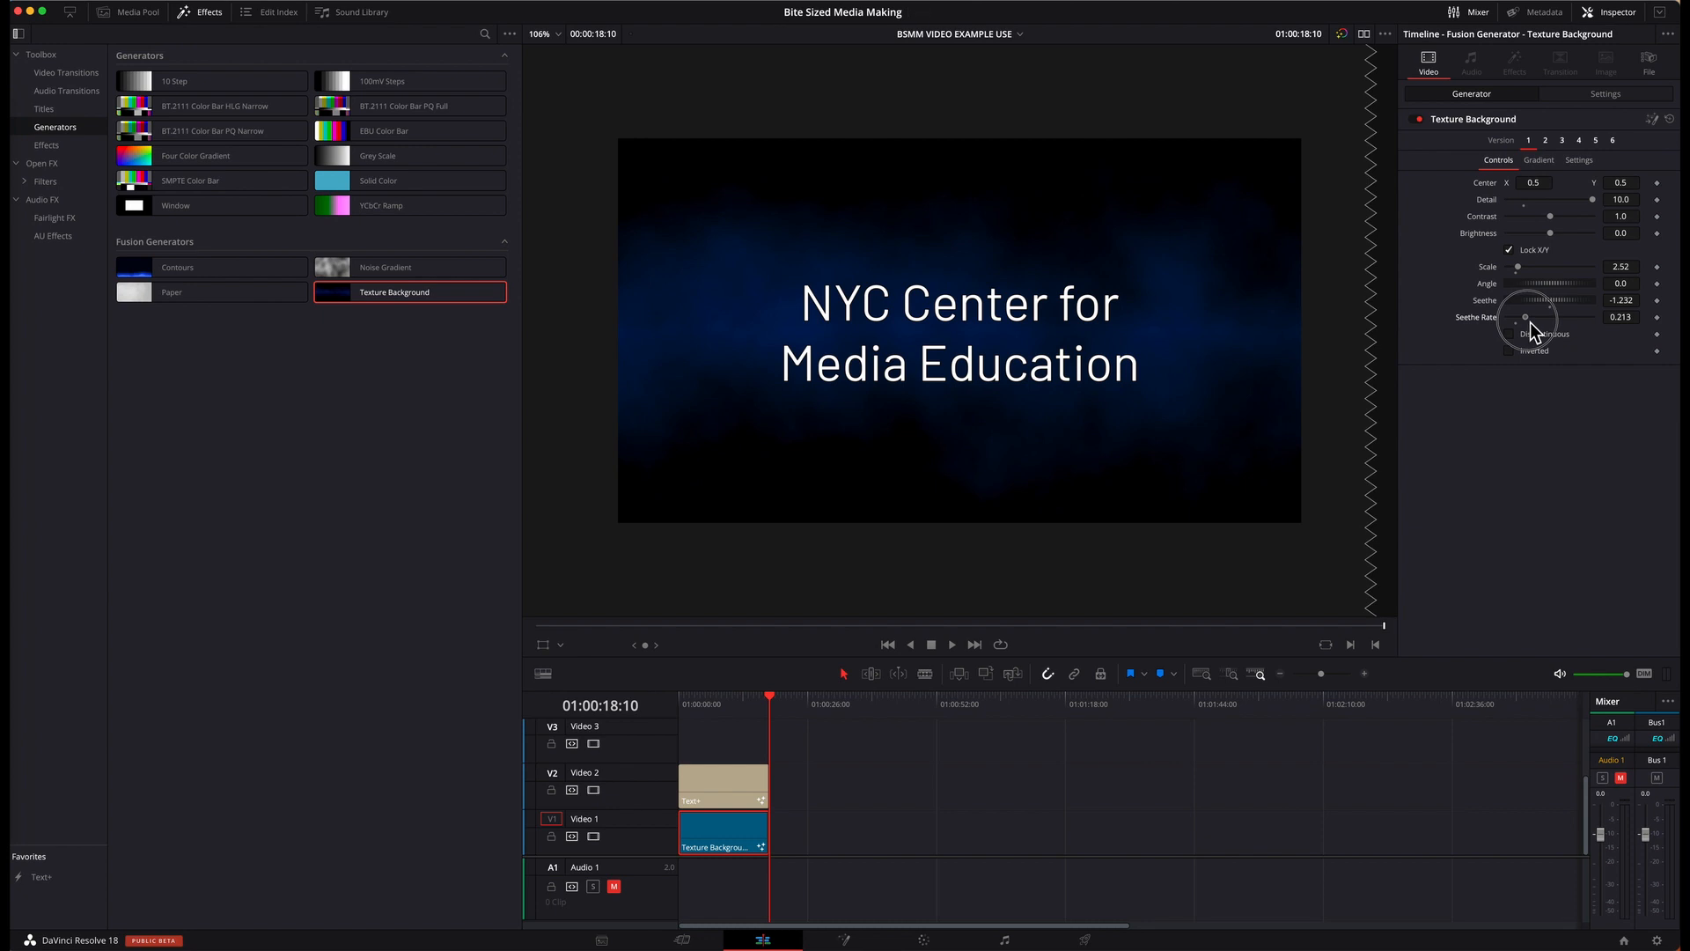
pyautogui.moveTo(684, 701); pyautogui.dragTo(765, 709)
pyautogui.moveTo(685, 704)
pyautogui.mouseDown()
pyautogui.moveTo(743, 719)
pyautogui.moveTo(690, 720)
pyautogui.moveTo(707, 721)
pyautogui.mouseUp()
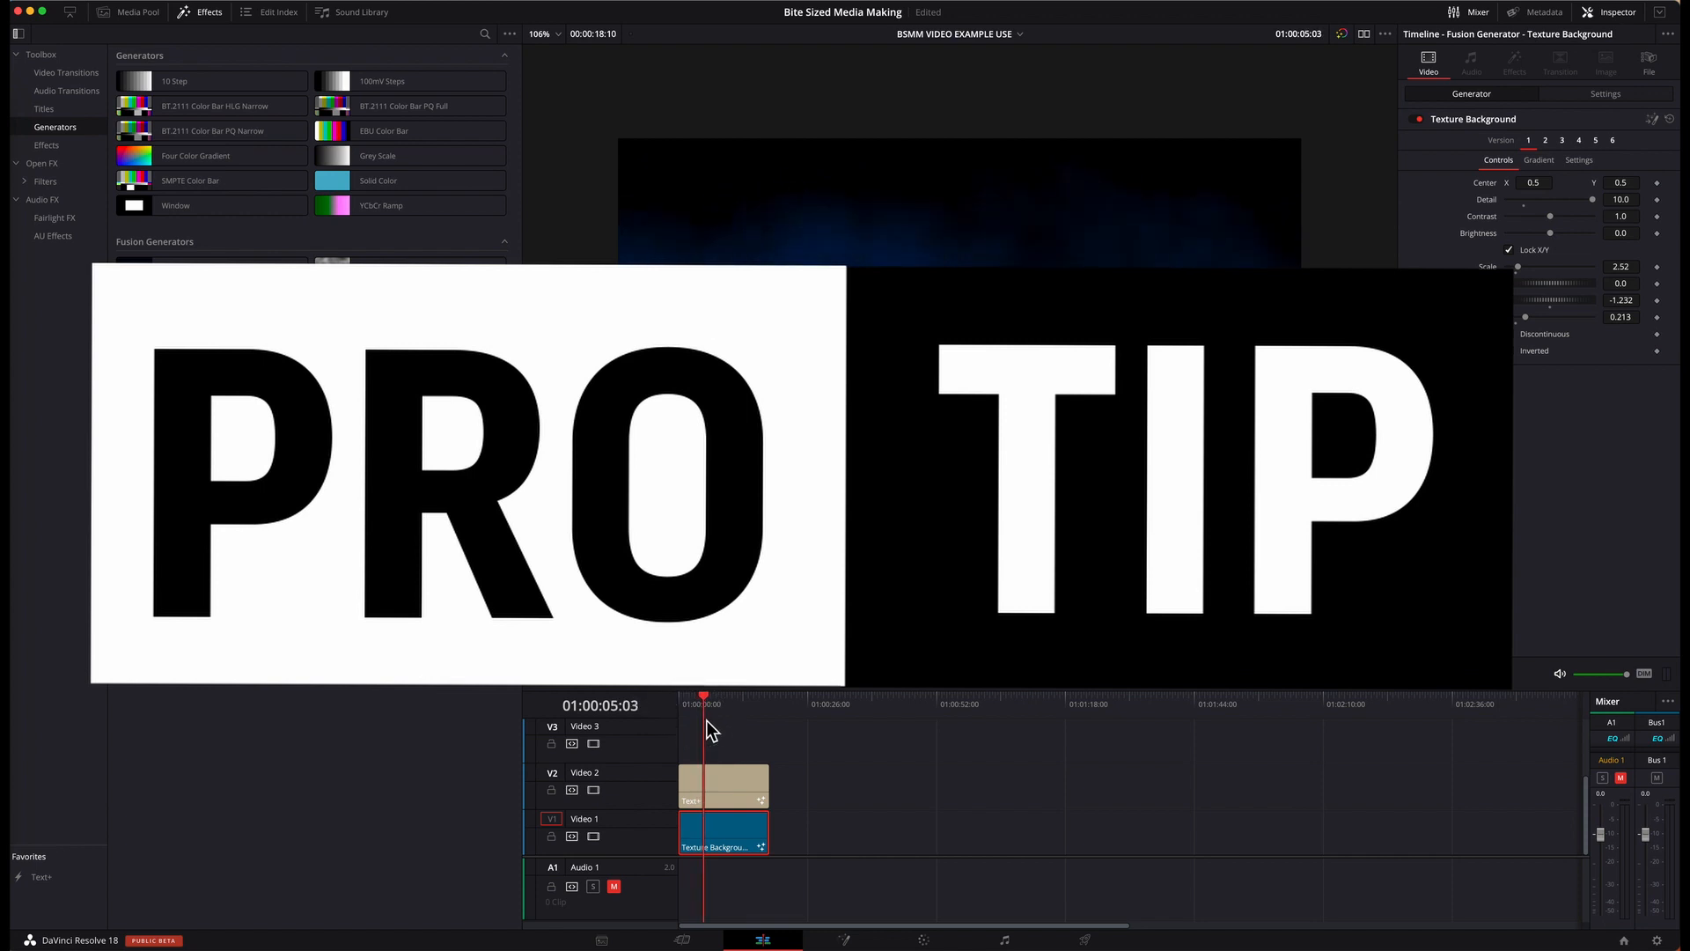
# Step: Switch the Texture Background to version 2, set its Seethe Rate to 0.1, and preview the animation
pyautogui.click(727, 833)
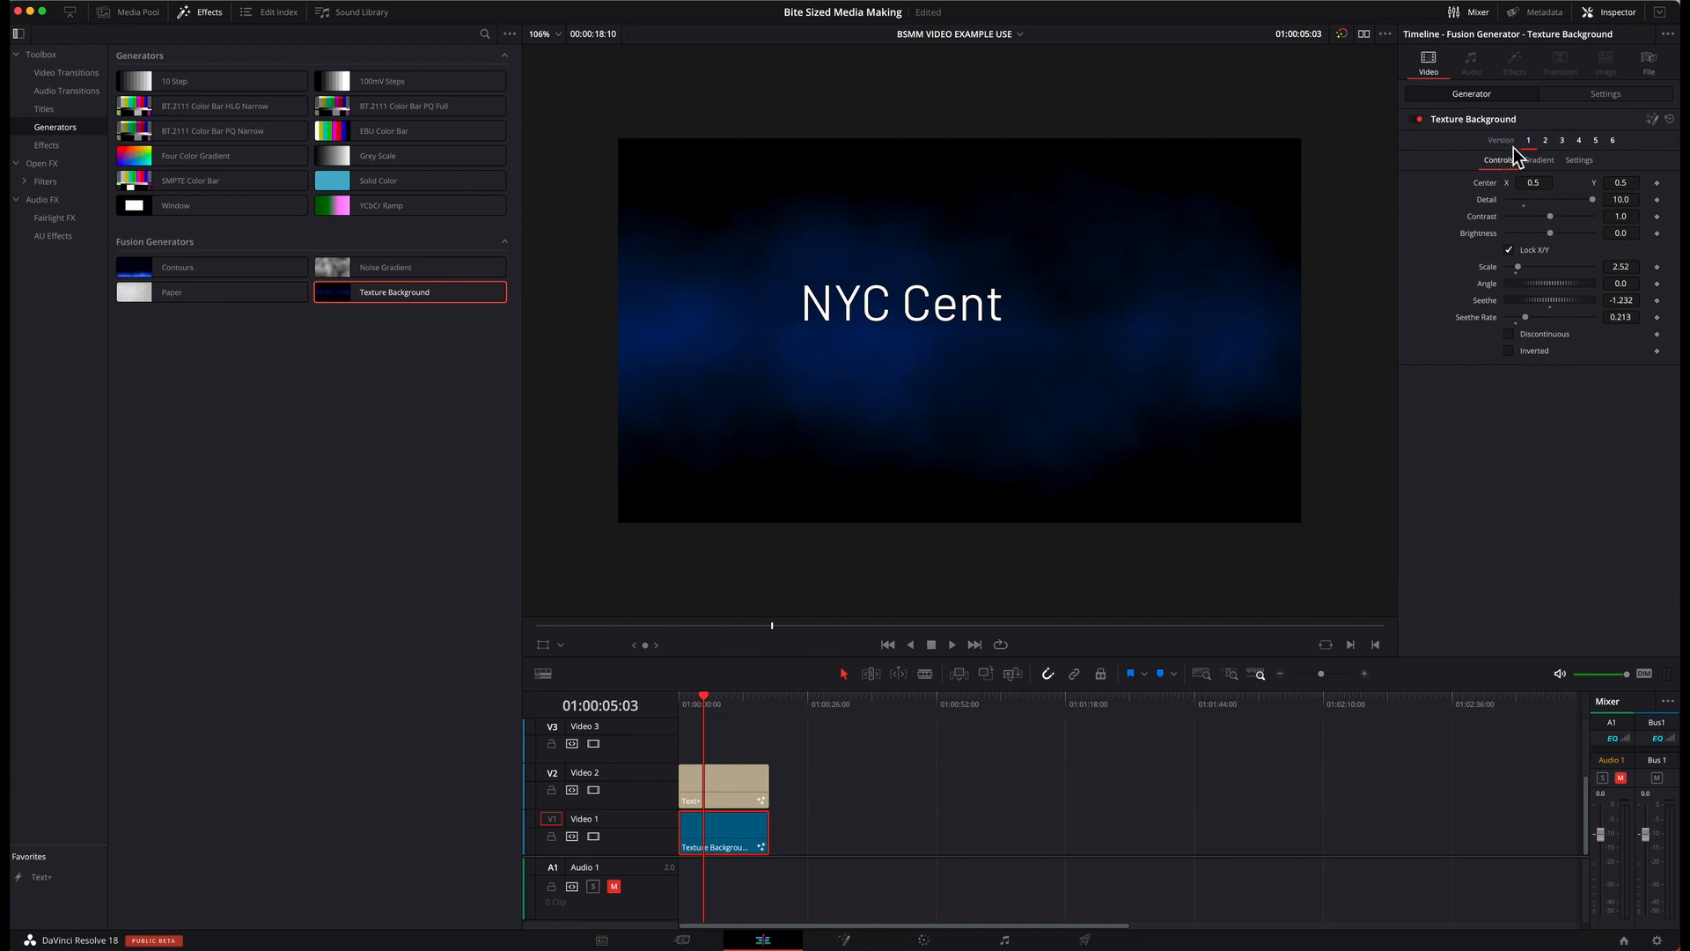
pyautogui.moveTo(738, 703); pyautogui.dragTo(752, 706)
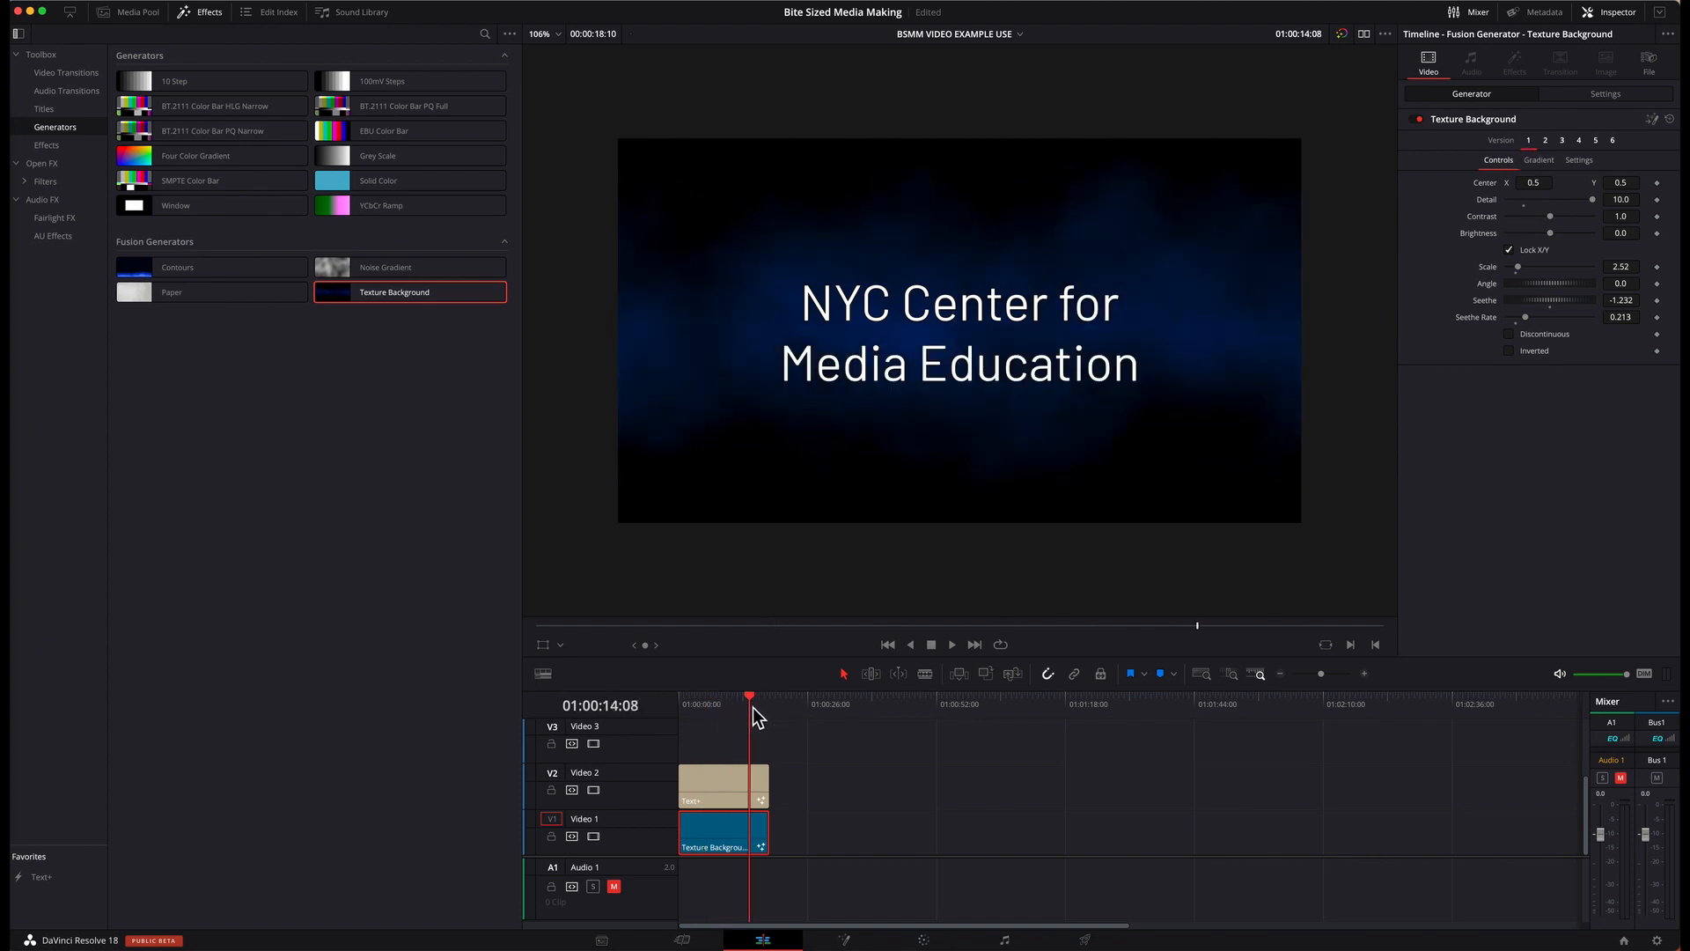
pyautogui.click(1546, 143)
pyautogui.moveTo(691, 705); pyautogui.dragTo(749, 710)
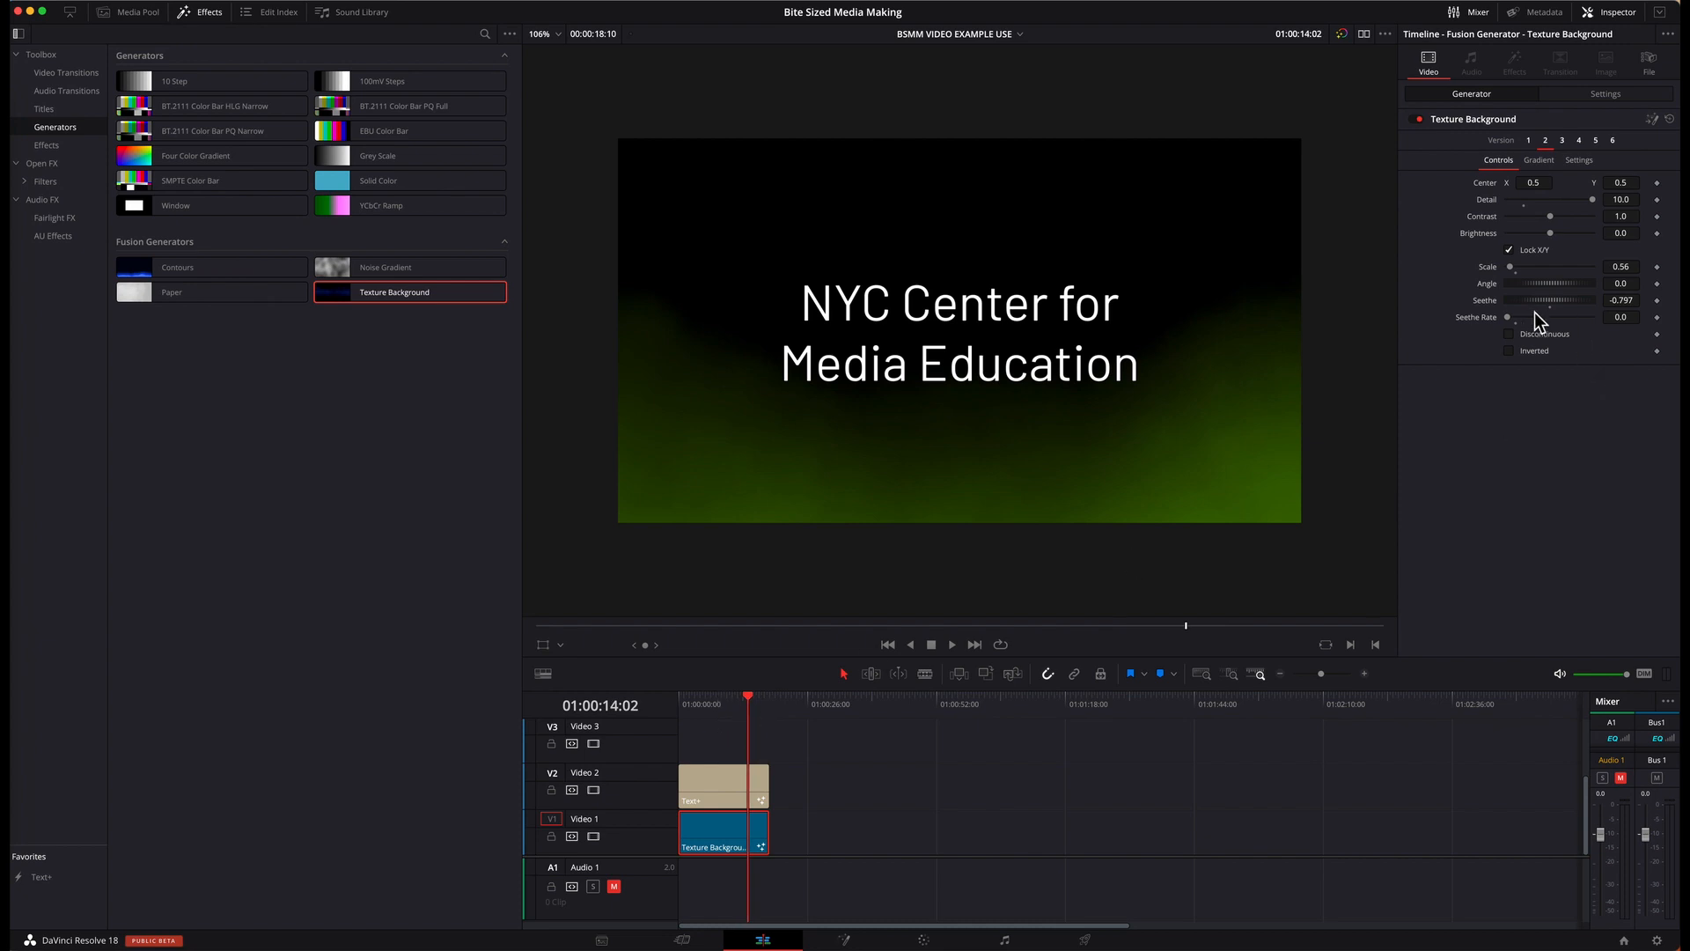
pyautogui.moveTo(1532, 315); pyautogui.dragTo(1541, 319)
pyautogui.moveTo(689, 705); pyautogui.dragTo(763, 710)
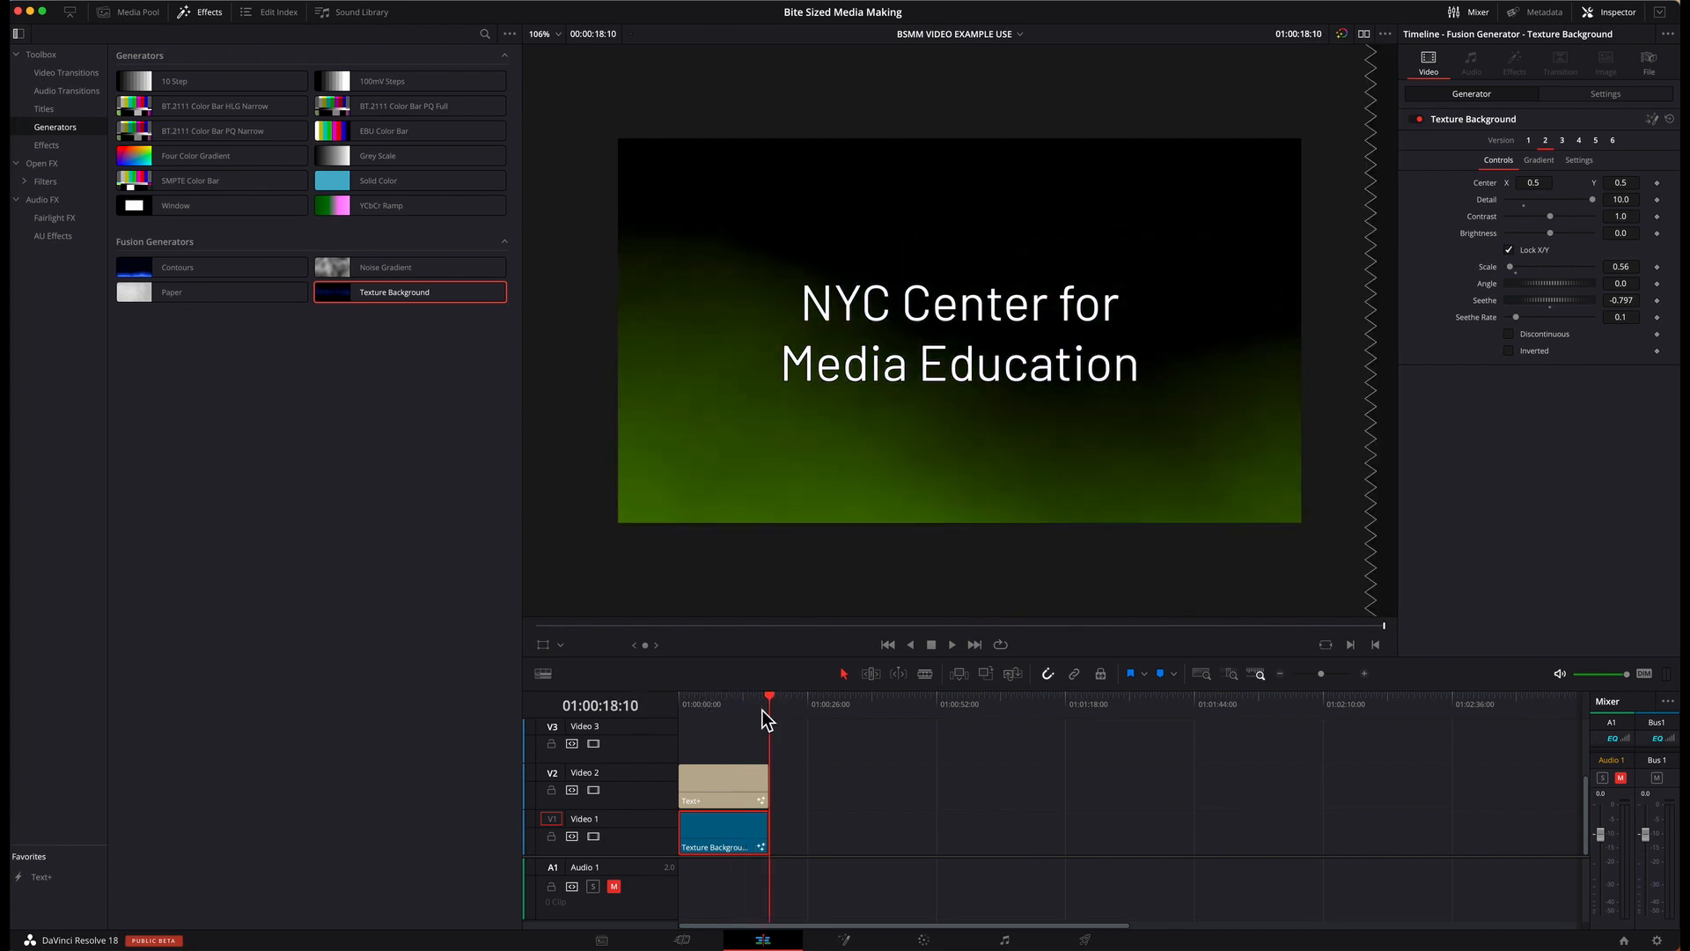
# Step: Try versions 3 and 4 of the Texture Background, with a Seethe Rate of 0.1 on version 4, scrubbing through each
pyautogui.click(1564, 146)
pyautogui.click(1528, 321)
pyautogui.moveTo(687, 708); pyautogui.dragTo(770, 710)
pyautogui.click(1578, 140)
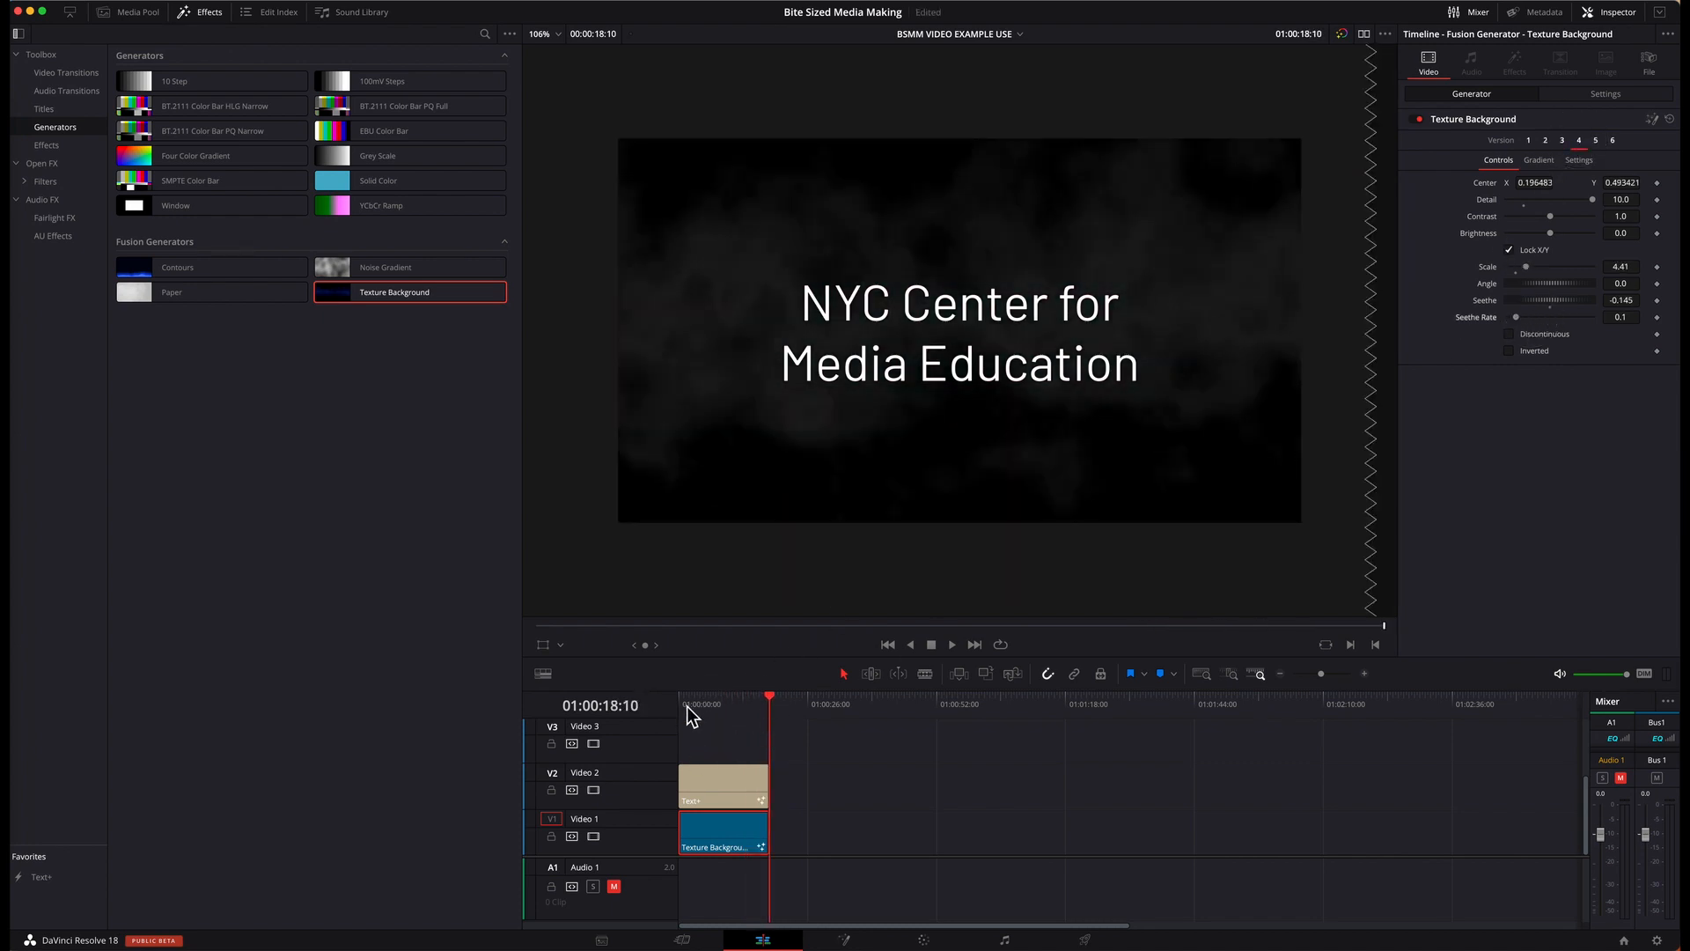
pyautogui.moveTo(687, 706); pyautogui.dragTo(758, 708)
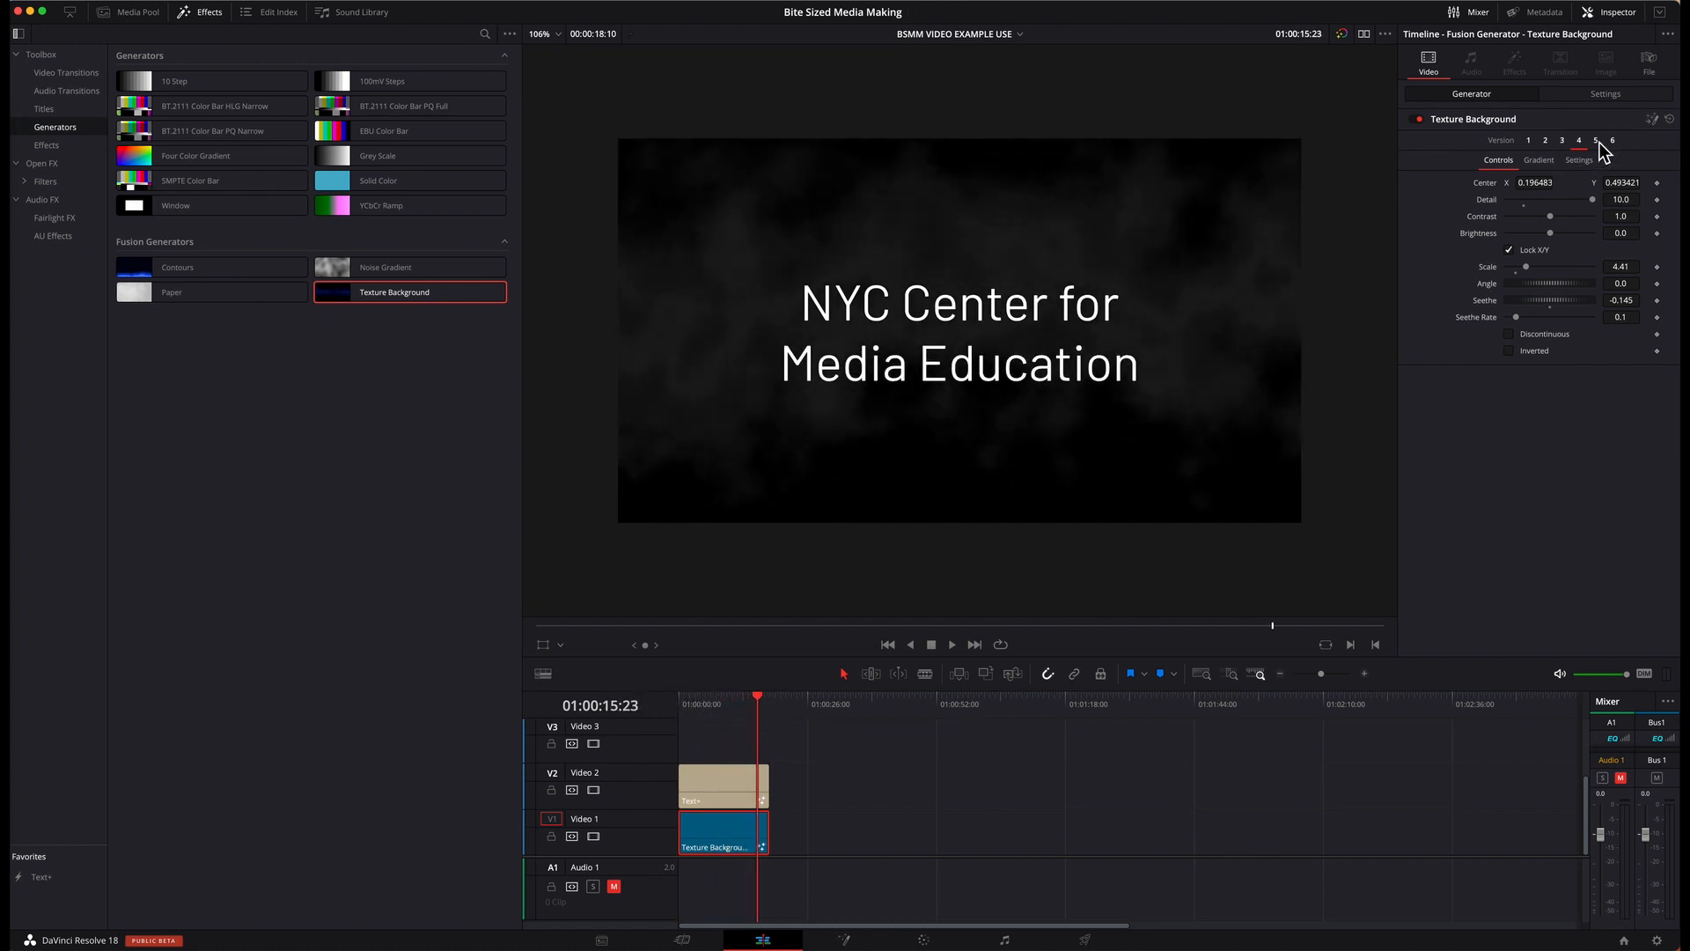
# Step: Try Texture Background version 5 with a Seethe Rate of 0.2 and version 6 with 0.1, scrubbing through each
pyautogui.click(1597, 140)
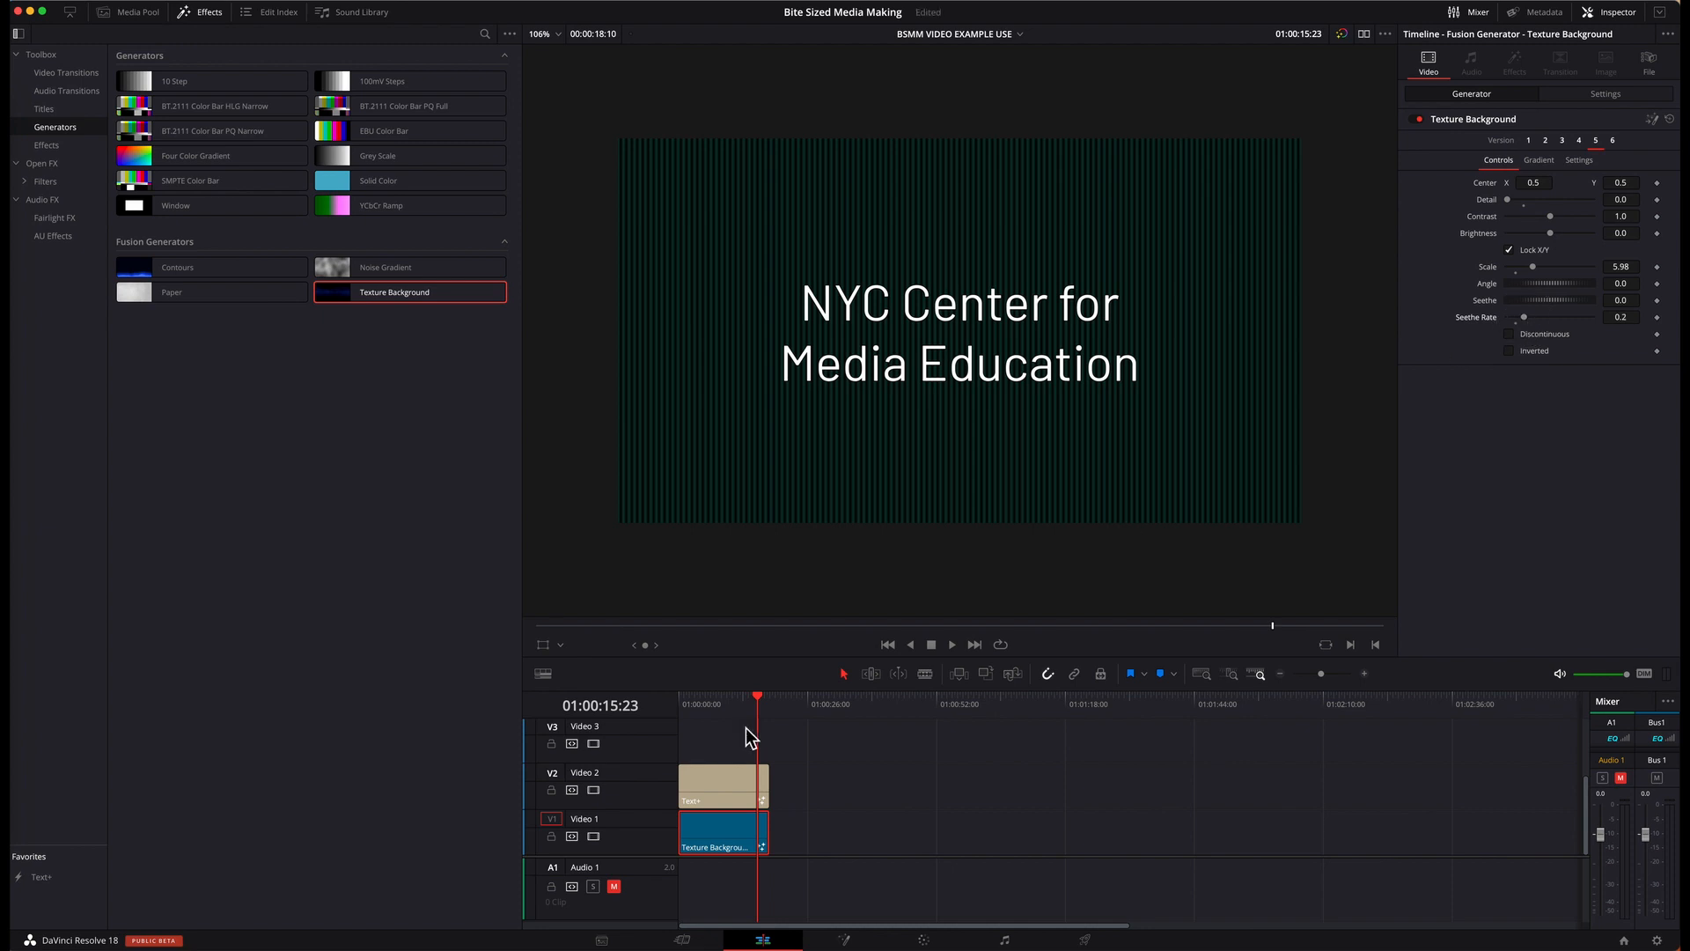
pyautogui.moveTo(690, 708); pyautogui.dragTo(756, 711)
pyautogui.click(1613, 141)
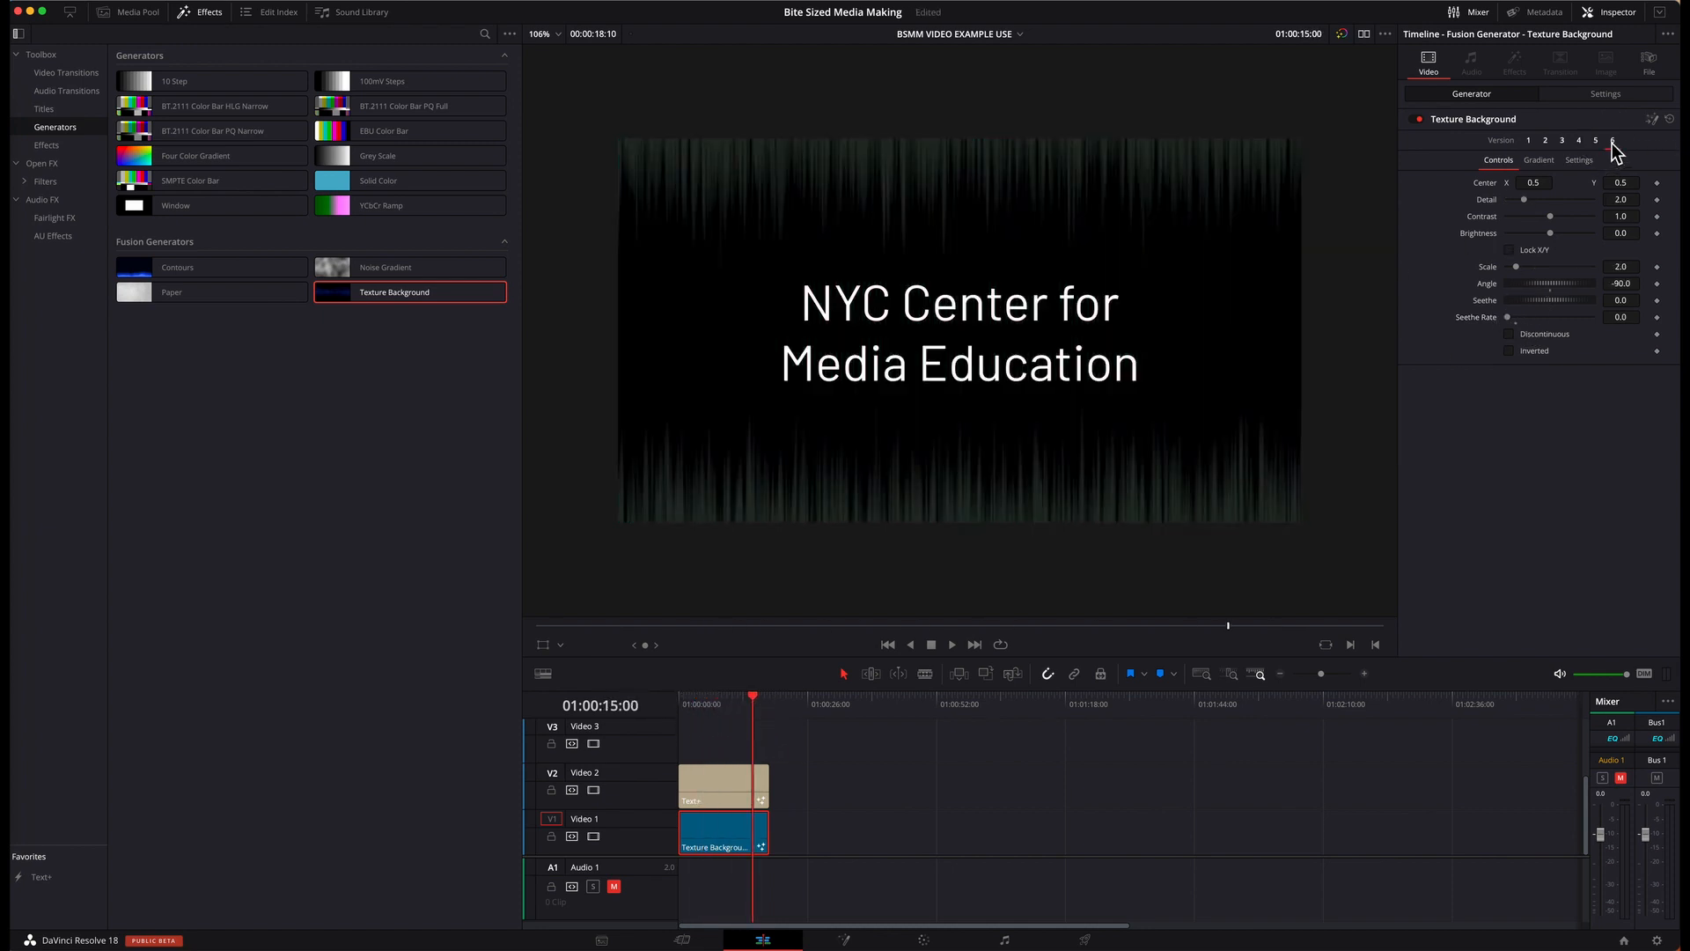
pyautogui.click(1533, 318)
pyautogui.moveTo(688, 702); pyautogui.dragTo(764, 702)
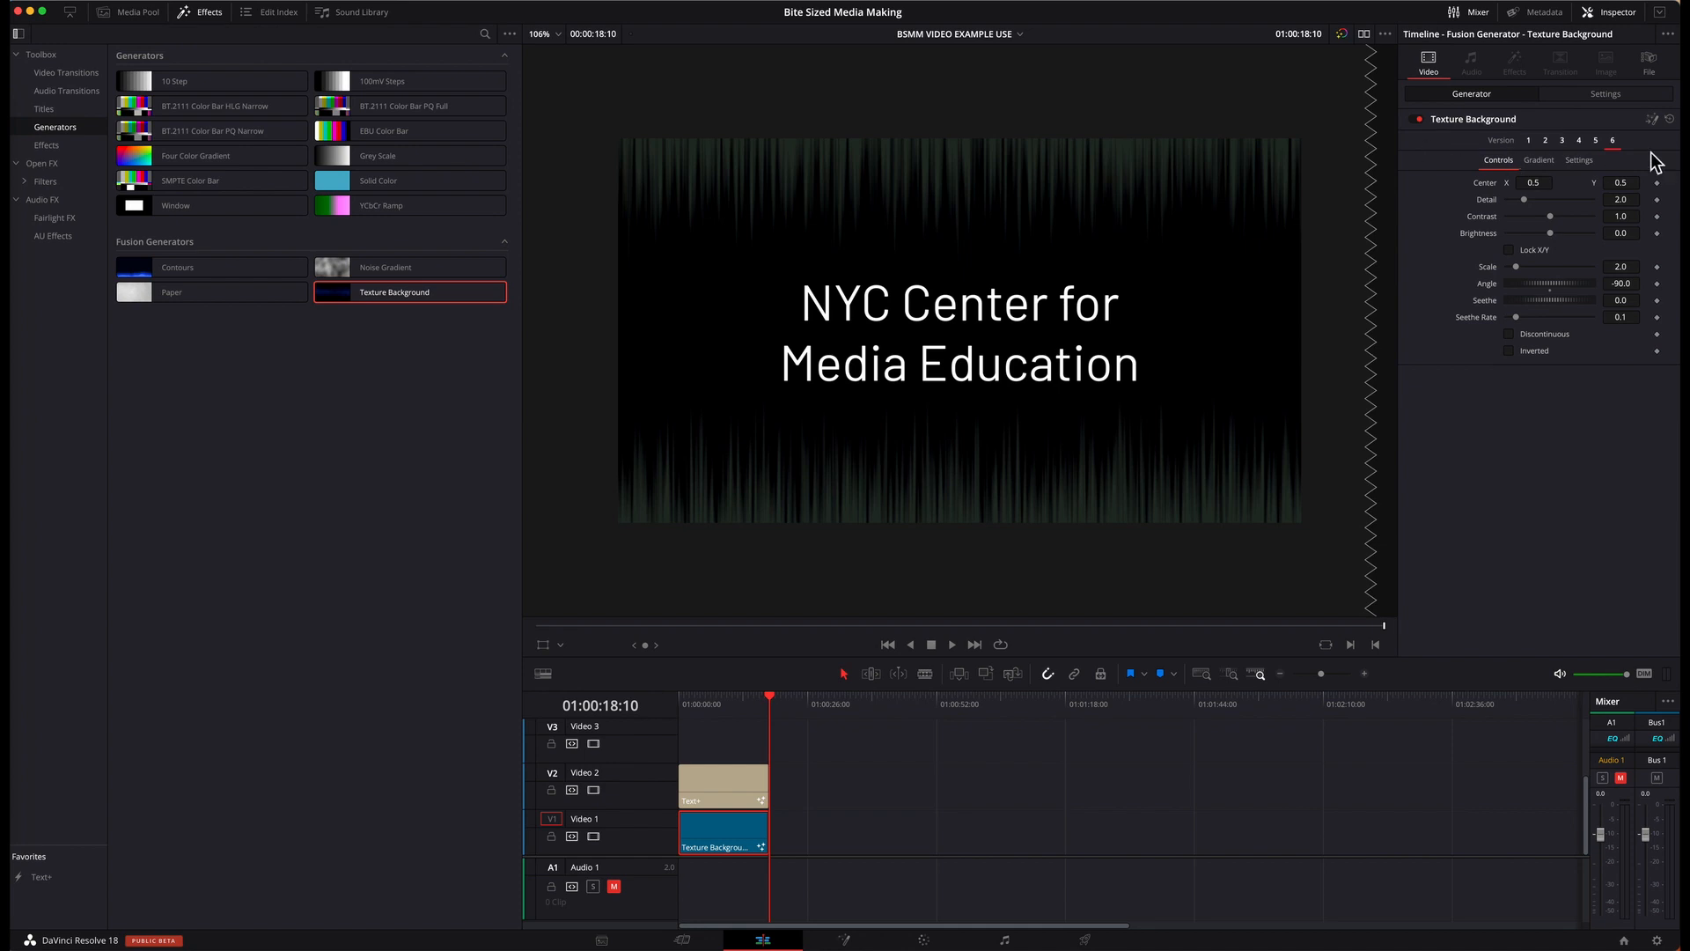
# Step: Return the Texture Background to version 1 and preview it beneath the title
pyautogui.moveTo(424, 308)
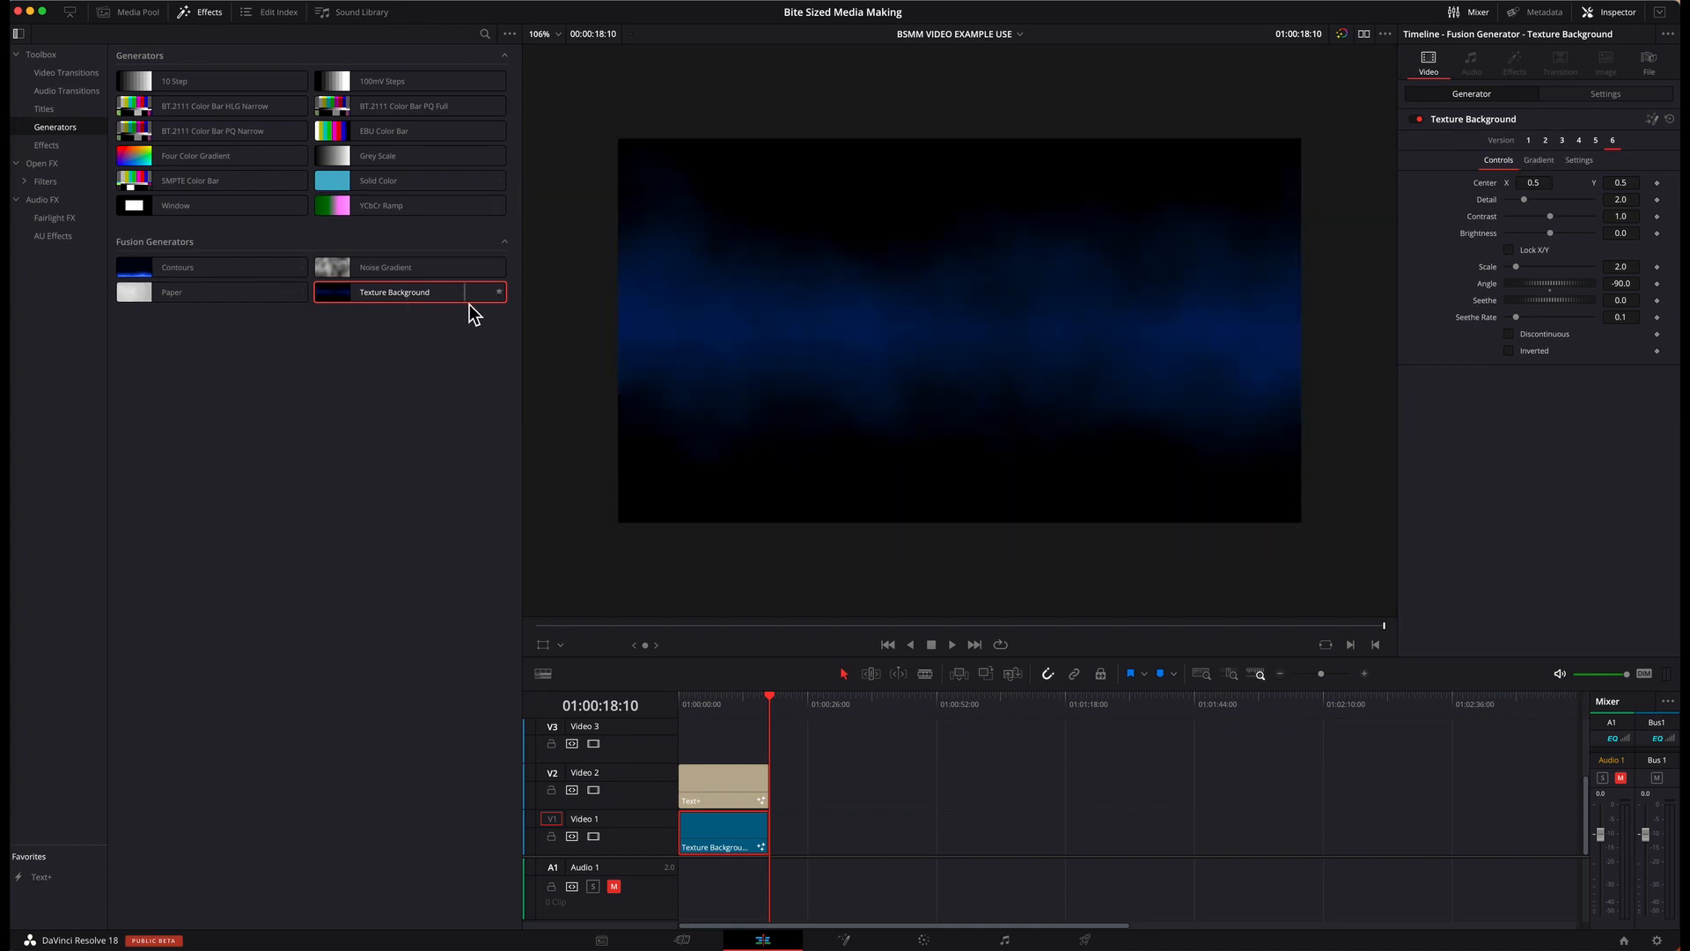
pyautogui.moveTo(330, 297)
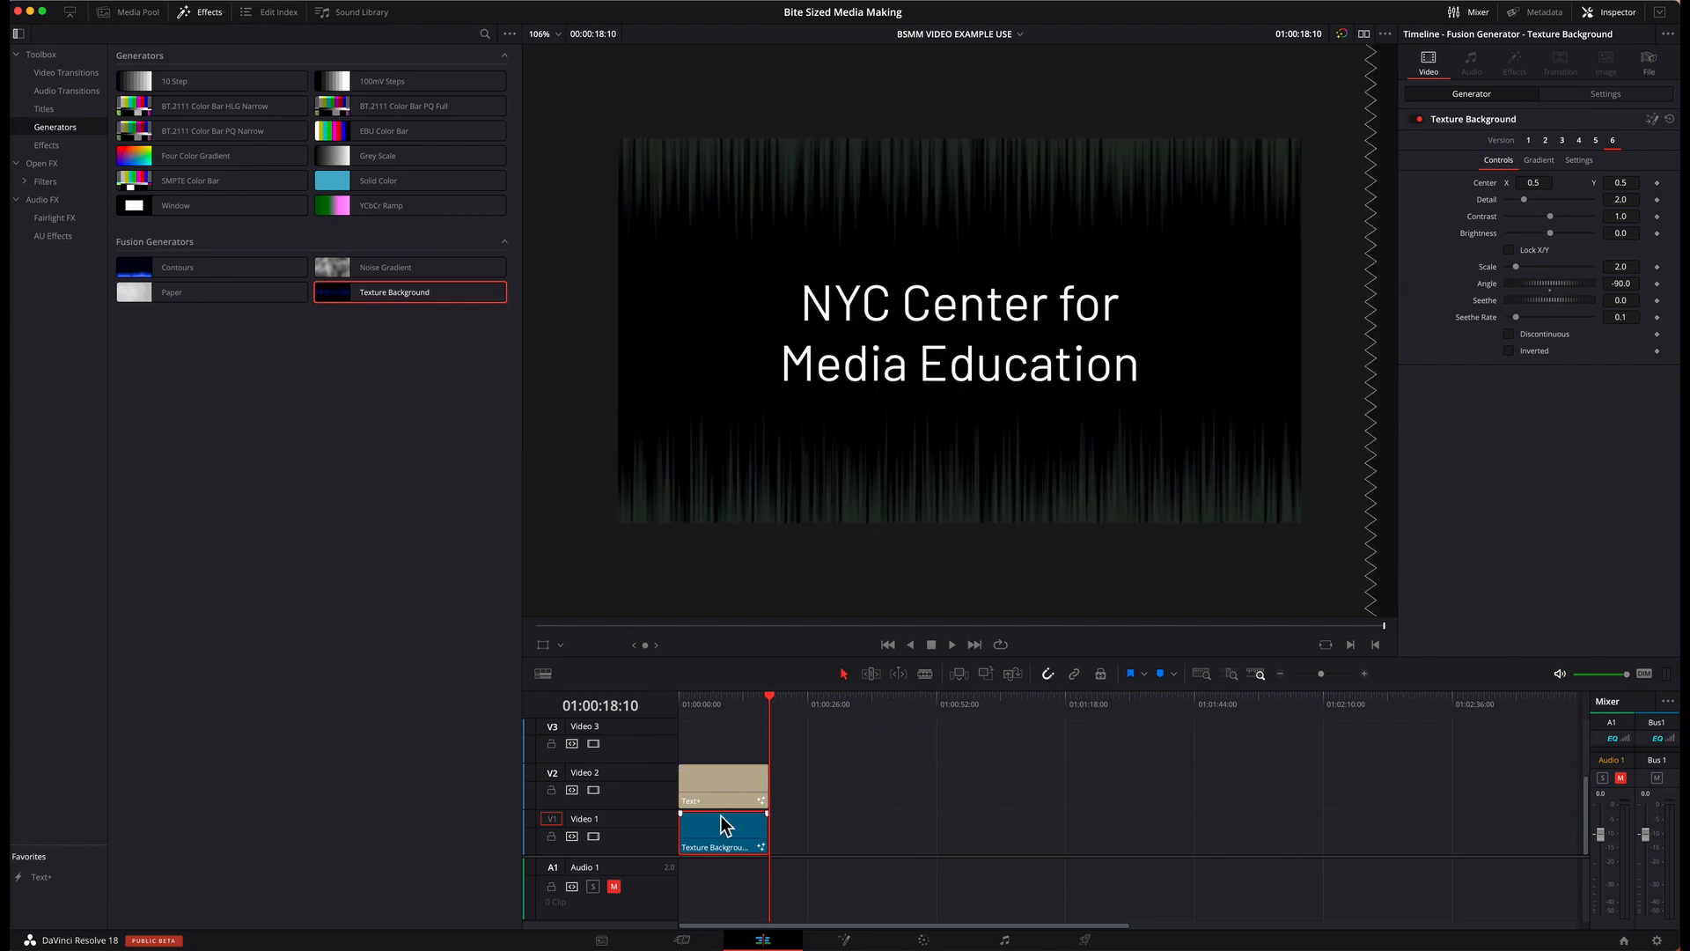
pyautogui.click(1530, 140)
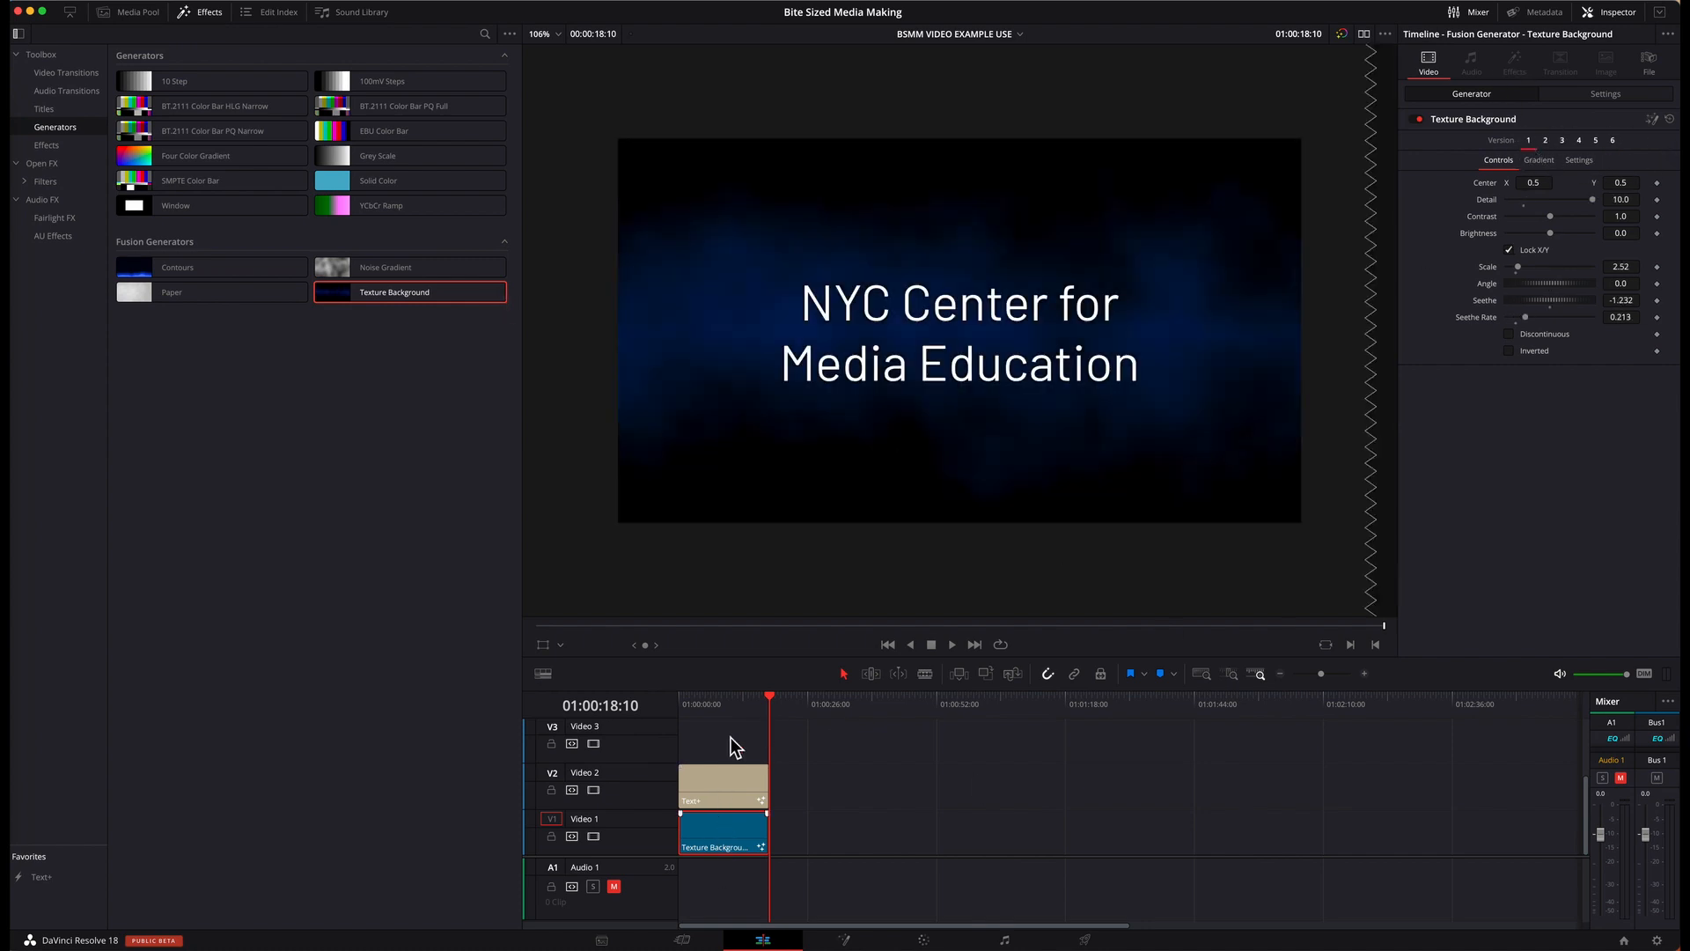
pyautogui.moveTo(683, 704); pyautogui.dragTo(754, 713)
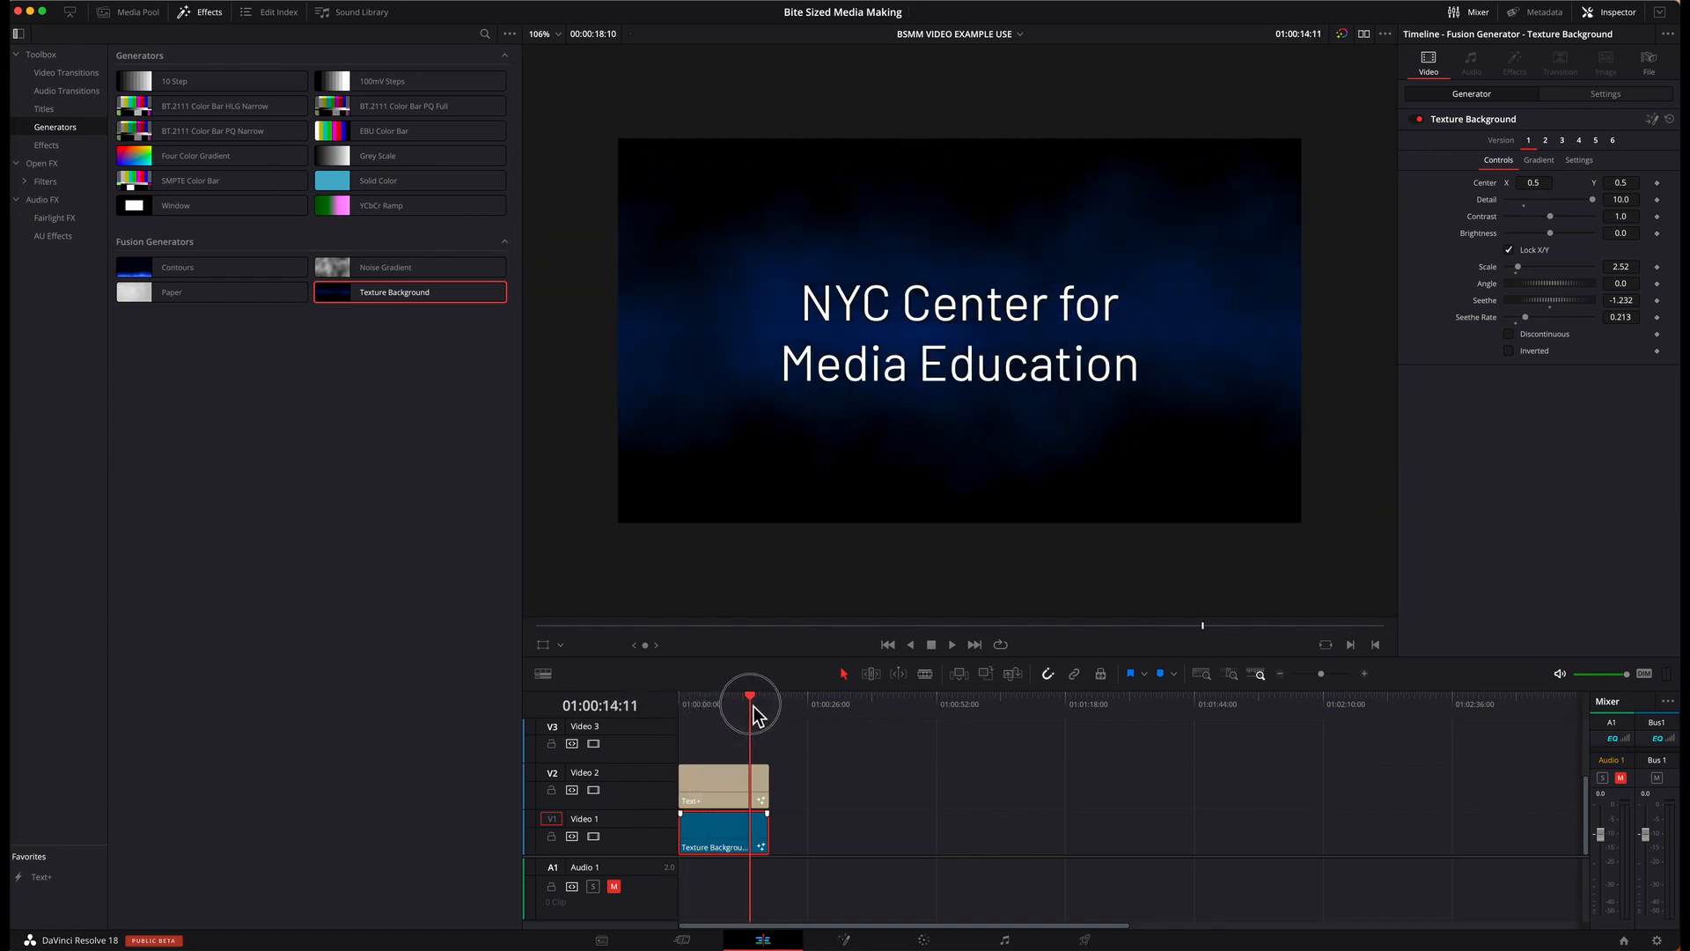
# Step: Replace the background on Video 1 with Noise Gradient matching the title's length, preview it, and select the clip
pyautogui.moveTo(414, 264); pyautogui.dragTo(700, 832)
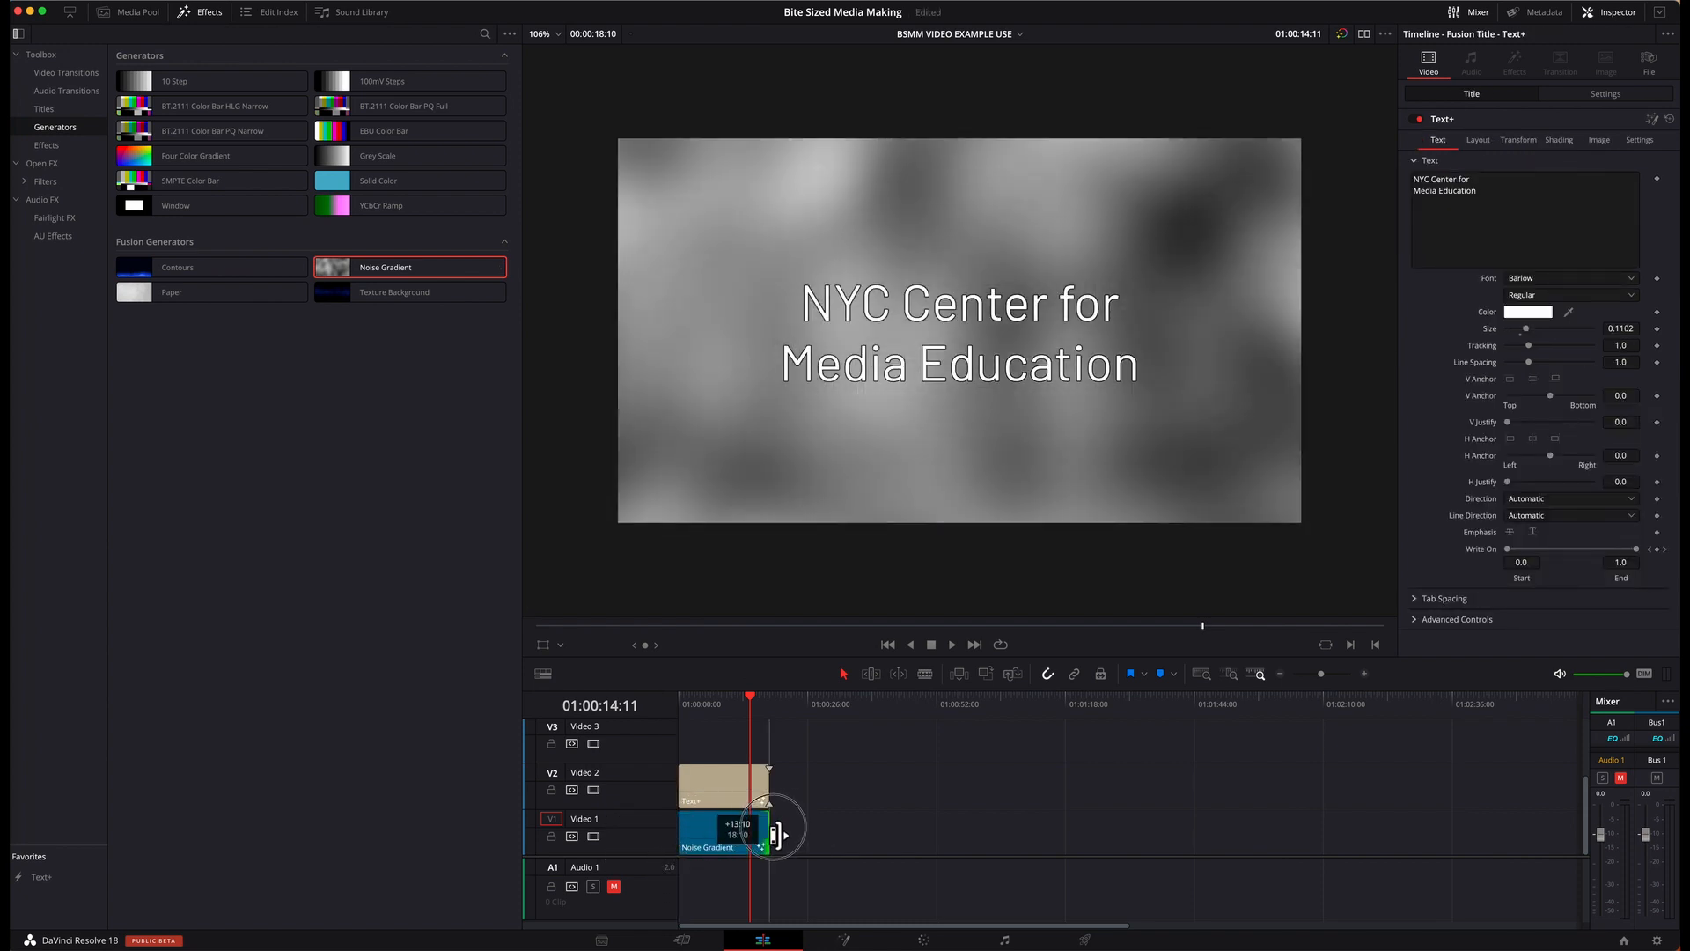
pyautogui.moveTo(687, 711); pyautogui.dragTo(758, 709)
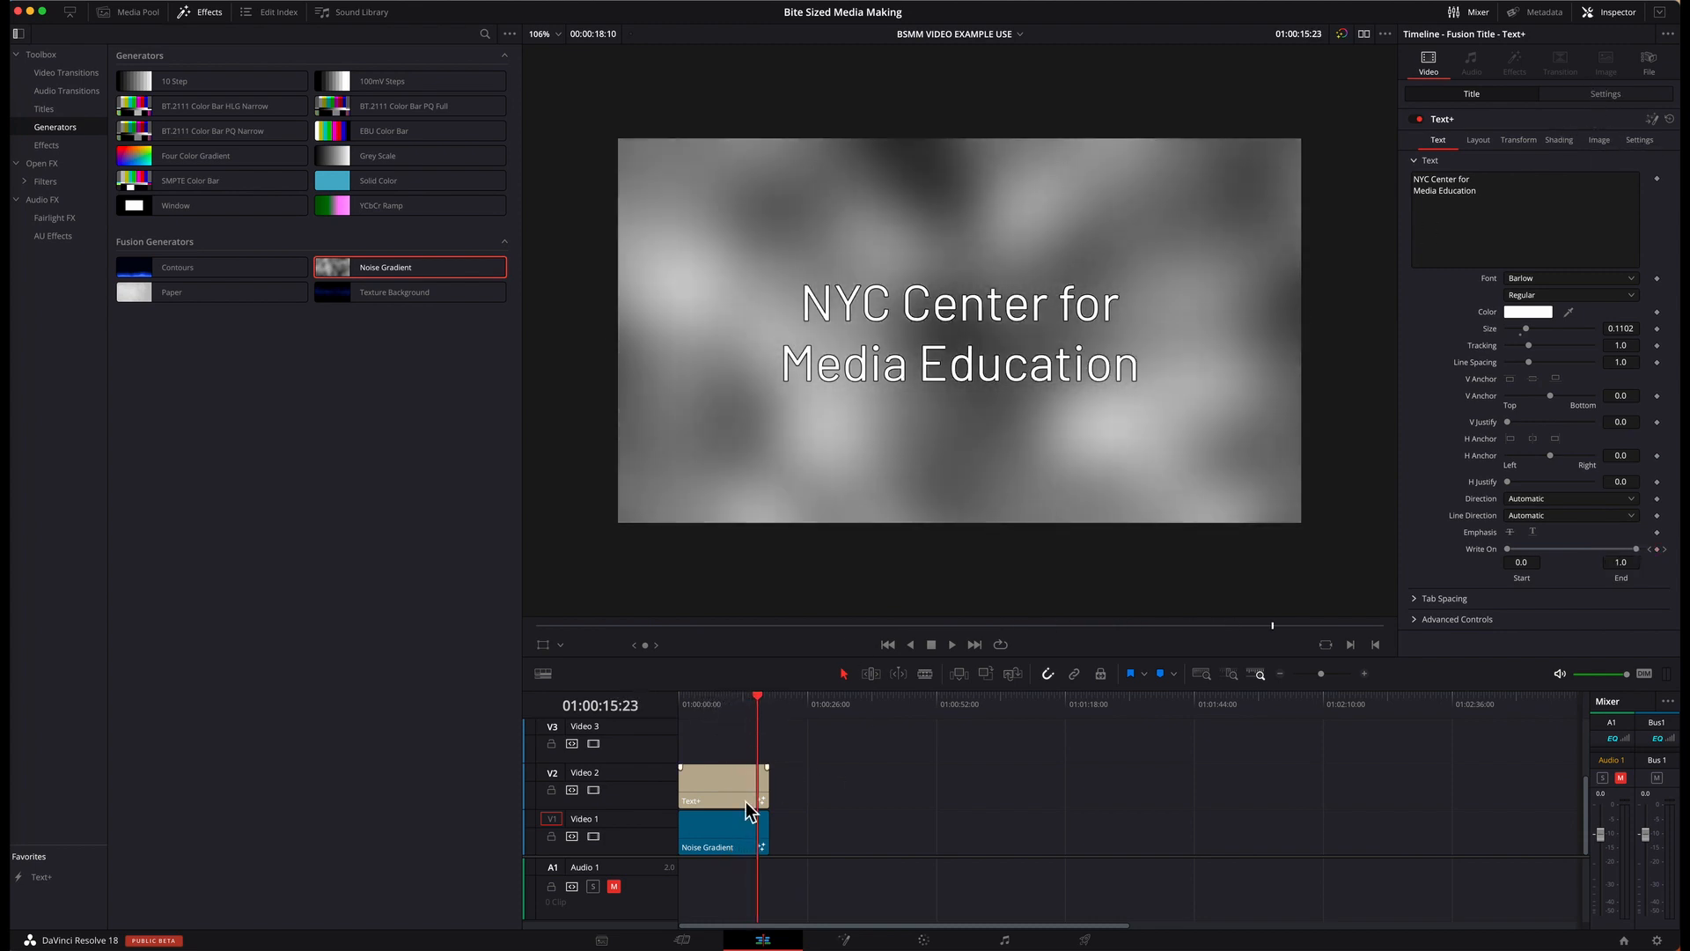
pyautogui.click(729, 832)
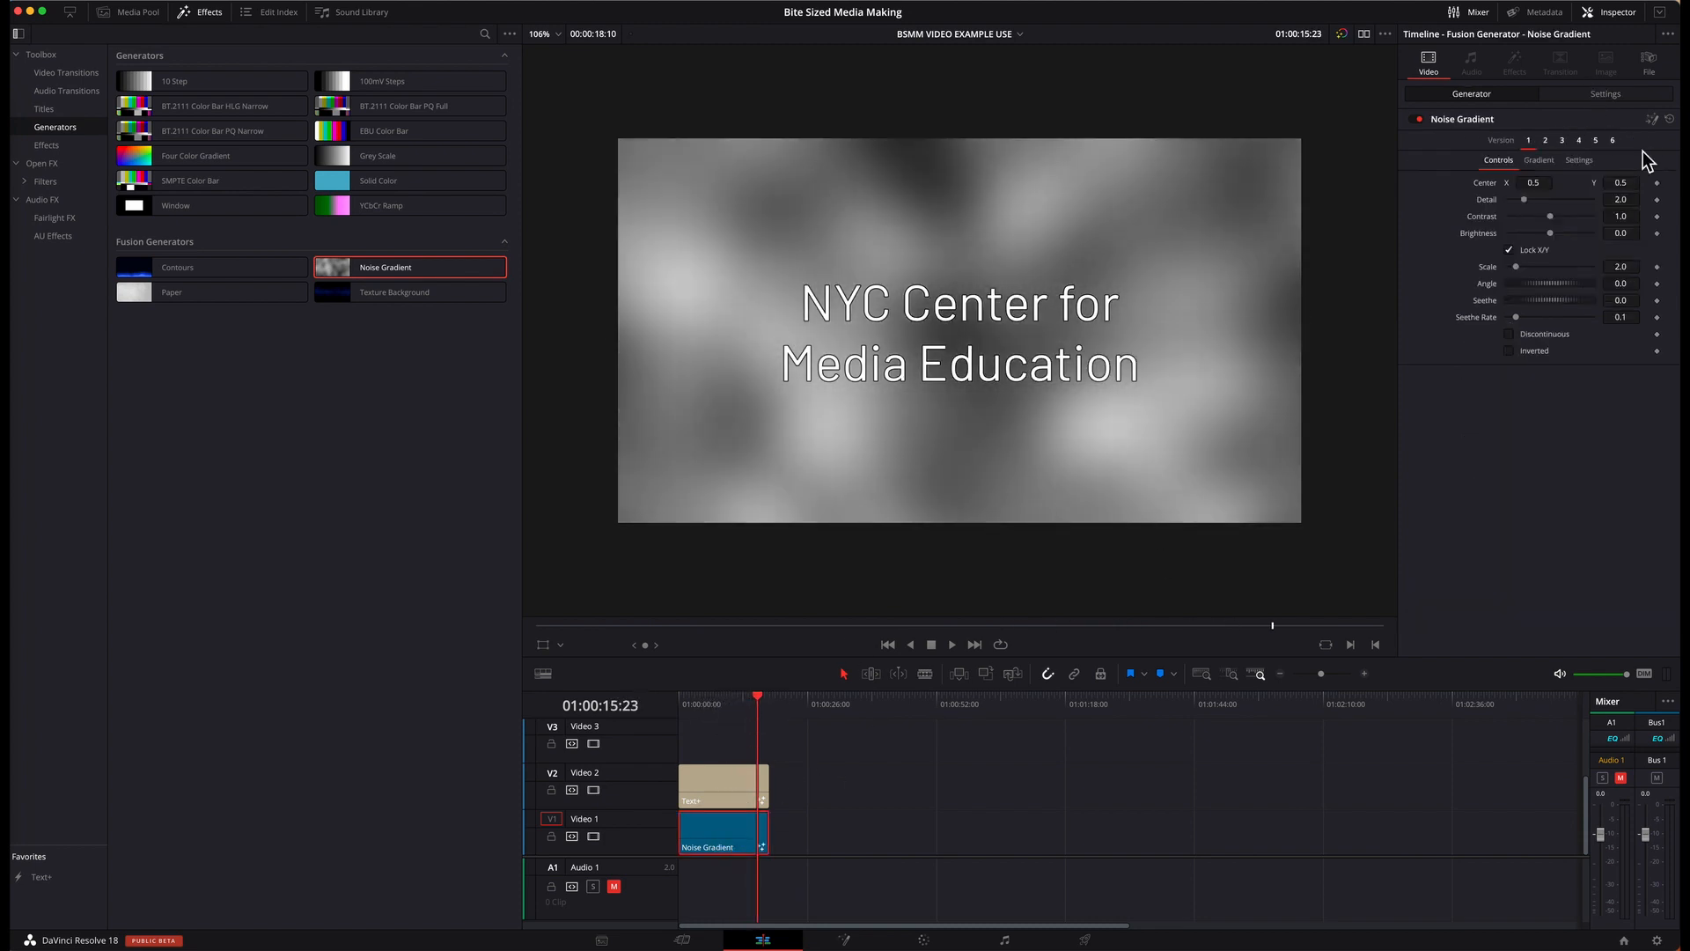
# Step: Try versions 2, 3 and 4 of the Noise Gradient, scrubbing through versions 2 and 3
pyautogui.click(1546, 141)
pyautogui.moveTo(696, 704); pyautogui.dragTo(751, 705)
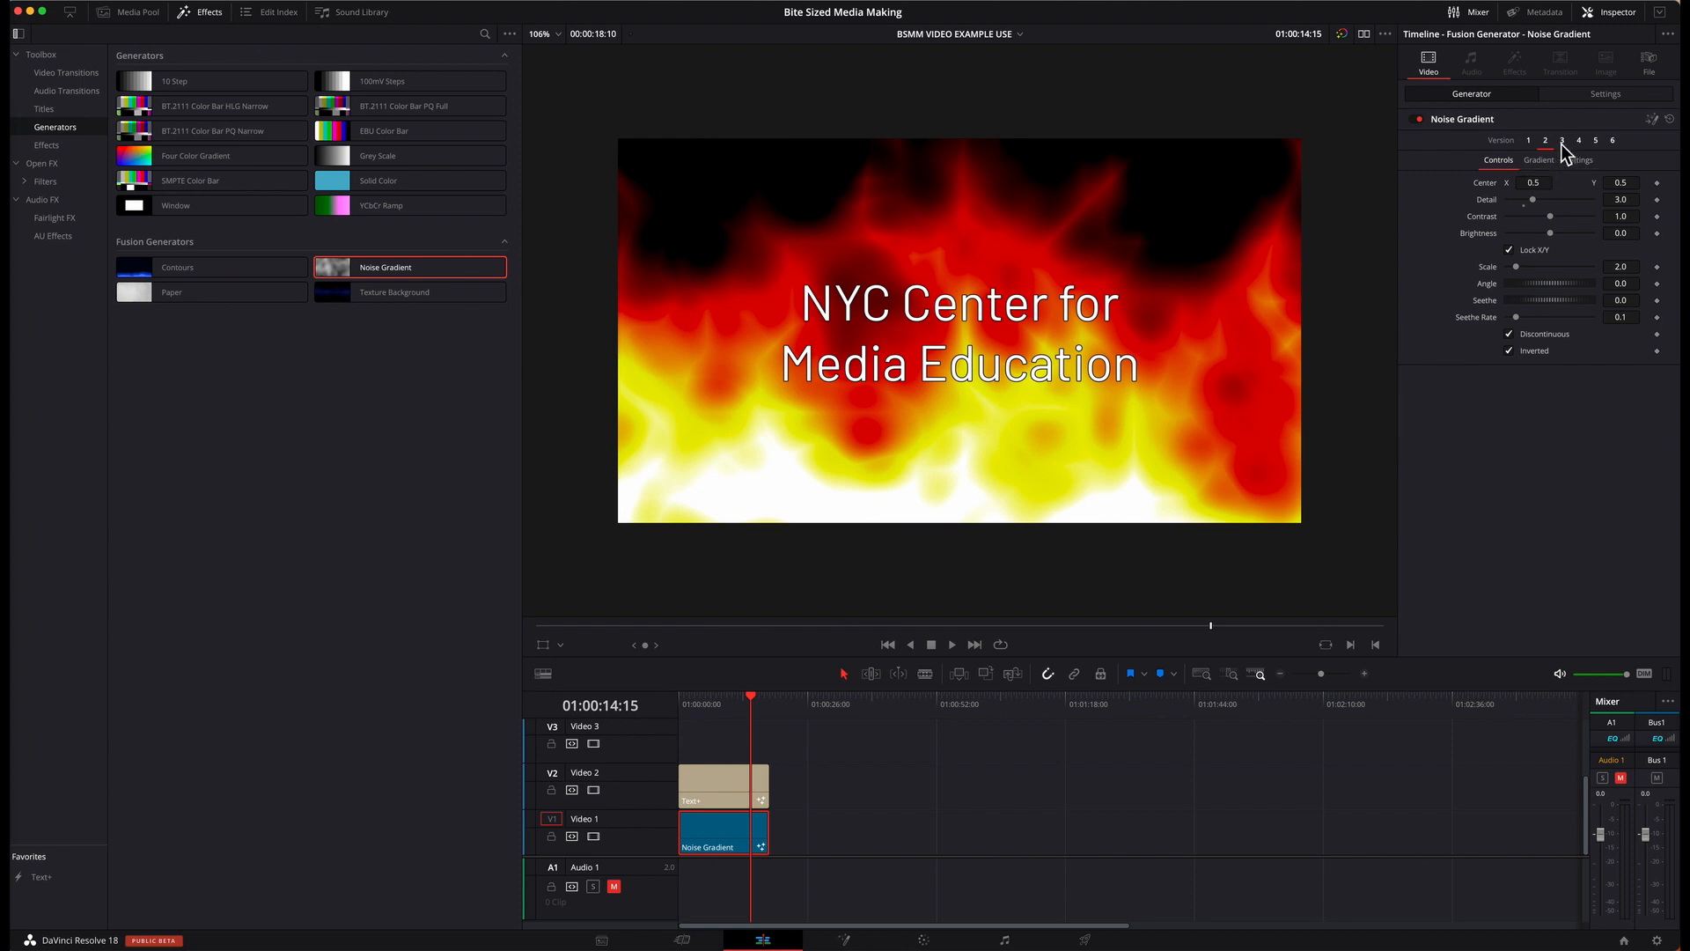
pyautogui.click(1562, 141)
pyautogui.moveTo(691, 704); pyautogui.dragTo(751, 704)
pyautogui.click(1578, 141)
# Step: Switch the Noise Gradient to version 5, set its Seethe Rate to 0.1, and preview the motion
pyautogui.click(1597, 141)
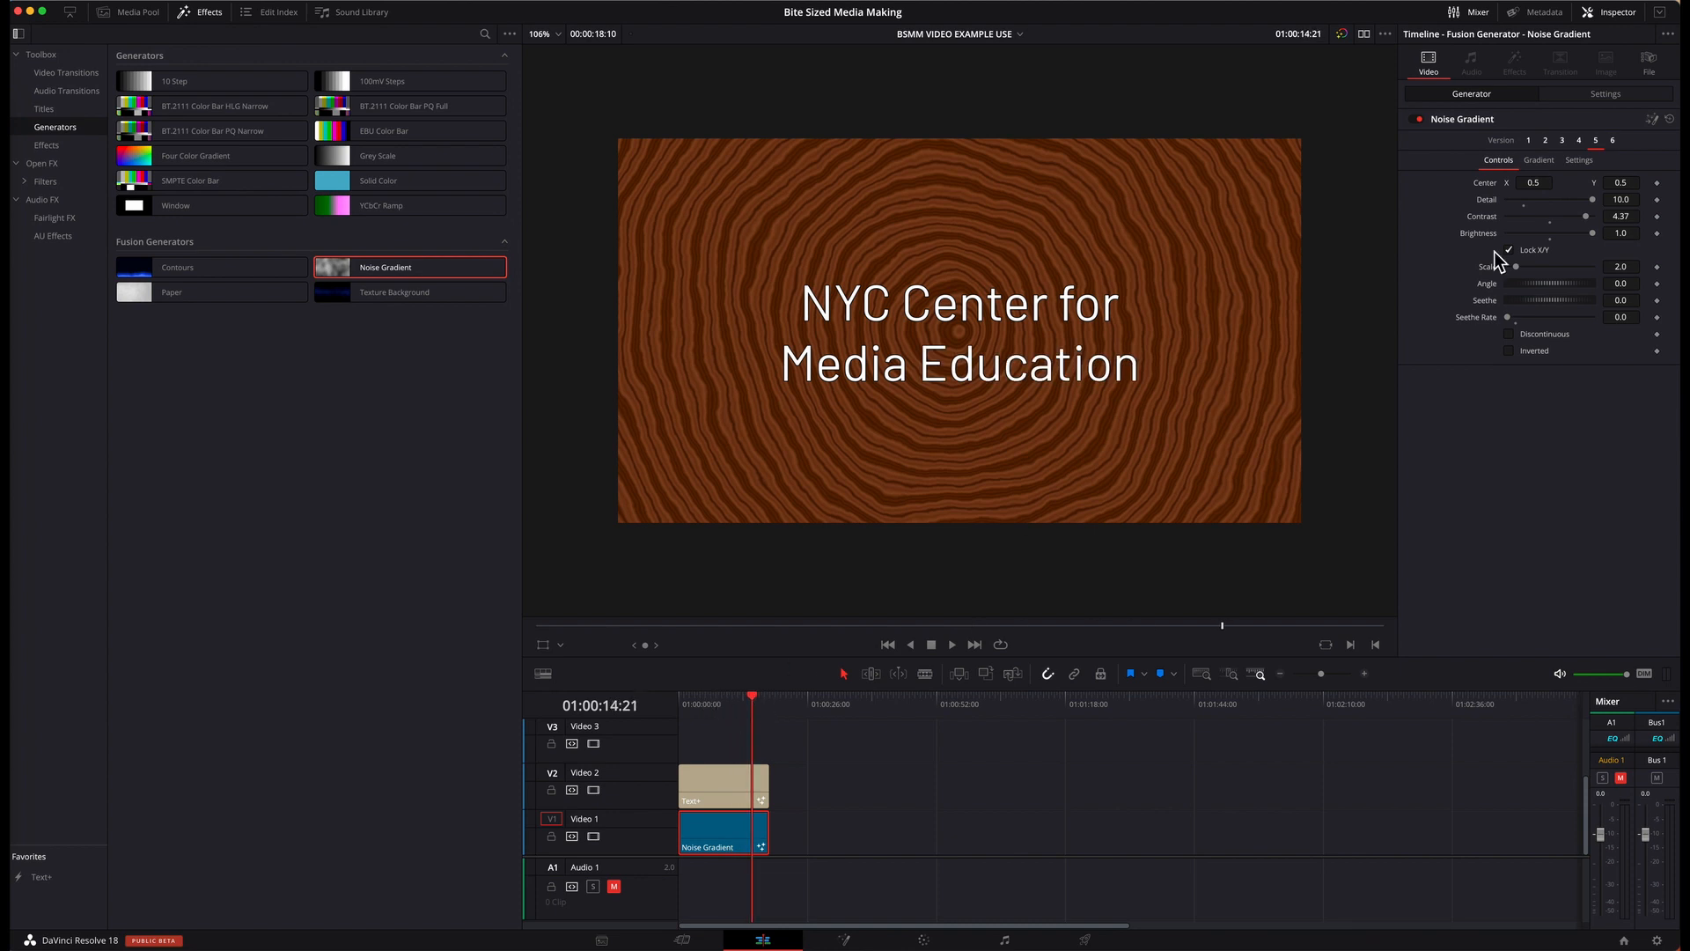
pyautogui.click(1527, 319)
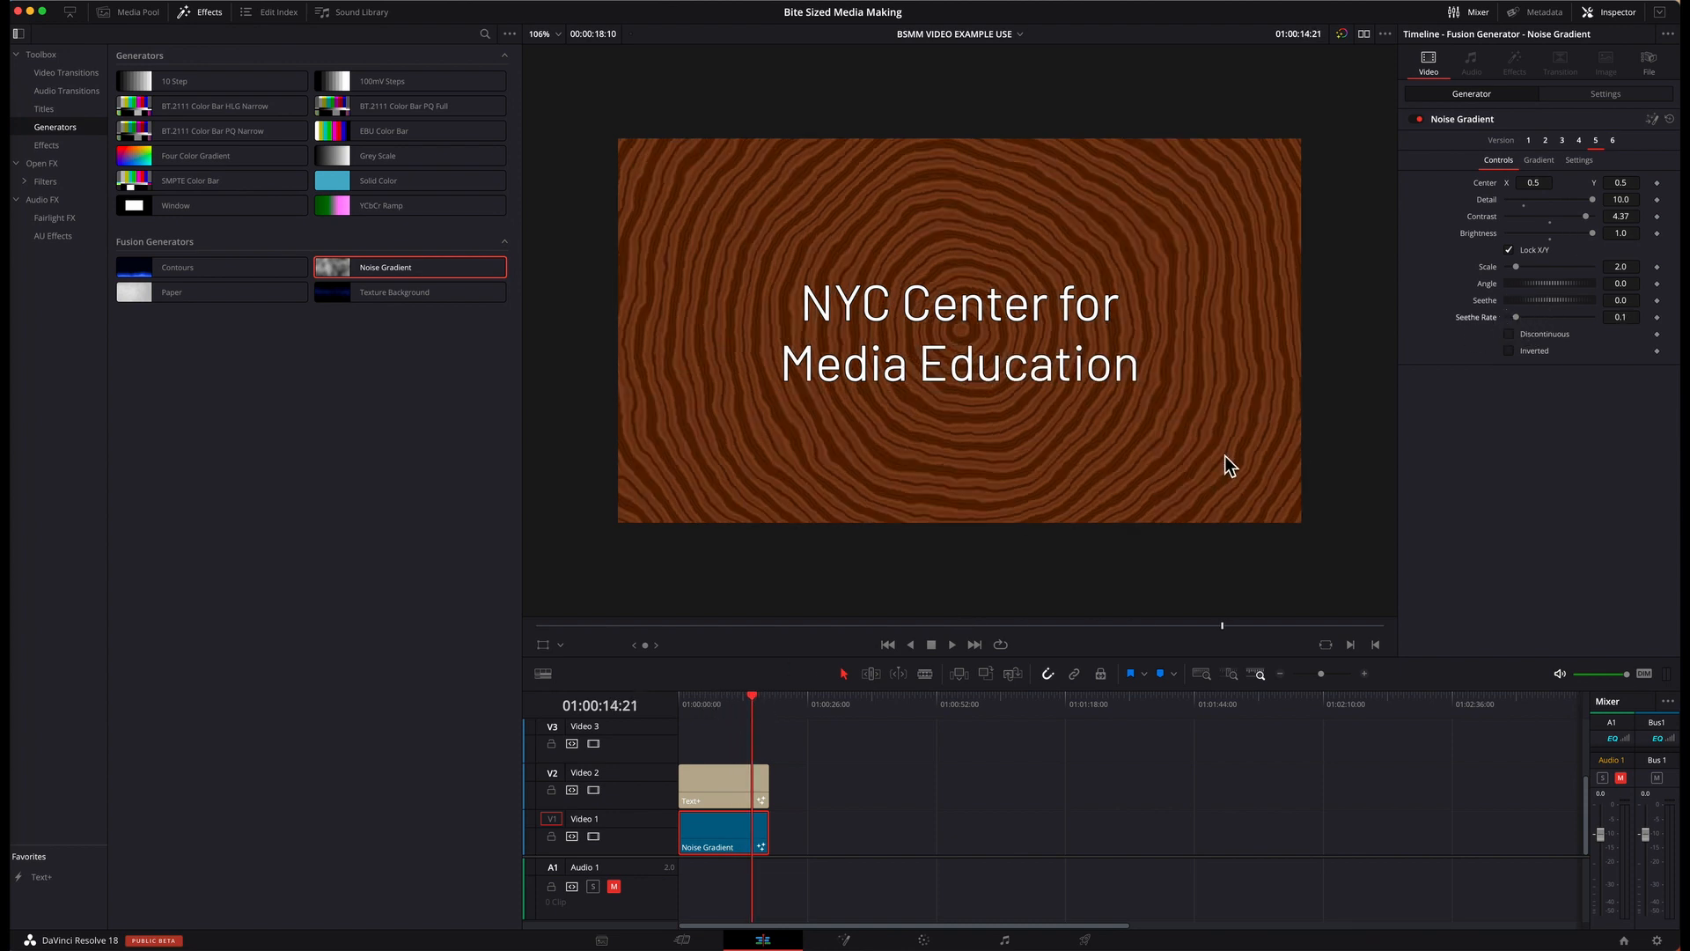
pyautogui.moveTo(683, 707); pyautogui.dragTo(753, 708)
# Step: View version 6 of the Noise Gradient, return it to version 1, and move the playhead to the timeline start
pyautogui.click(1613, 141)
pyautogui.click(1530, 142)
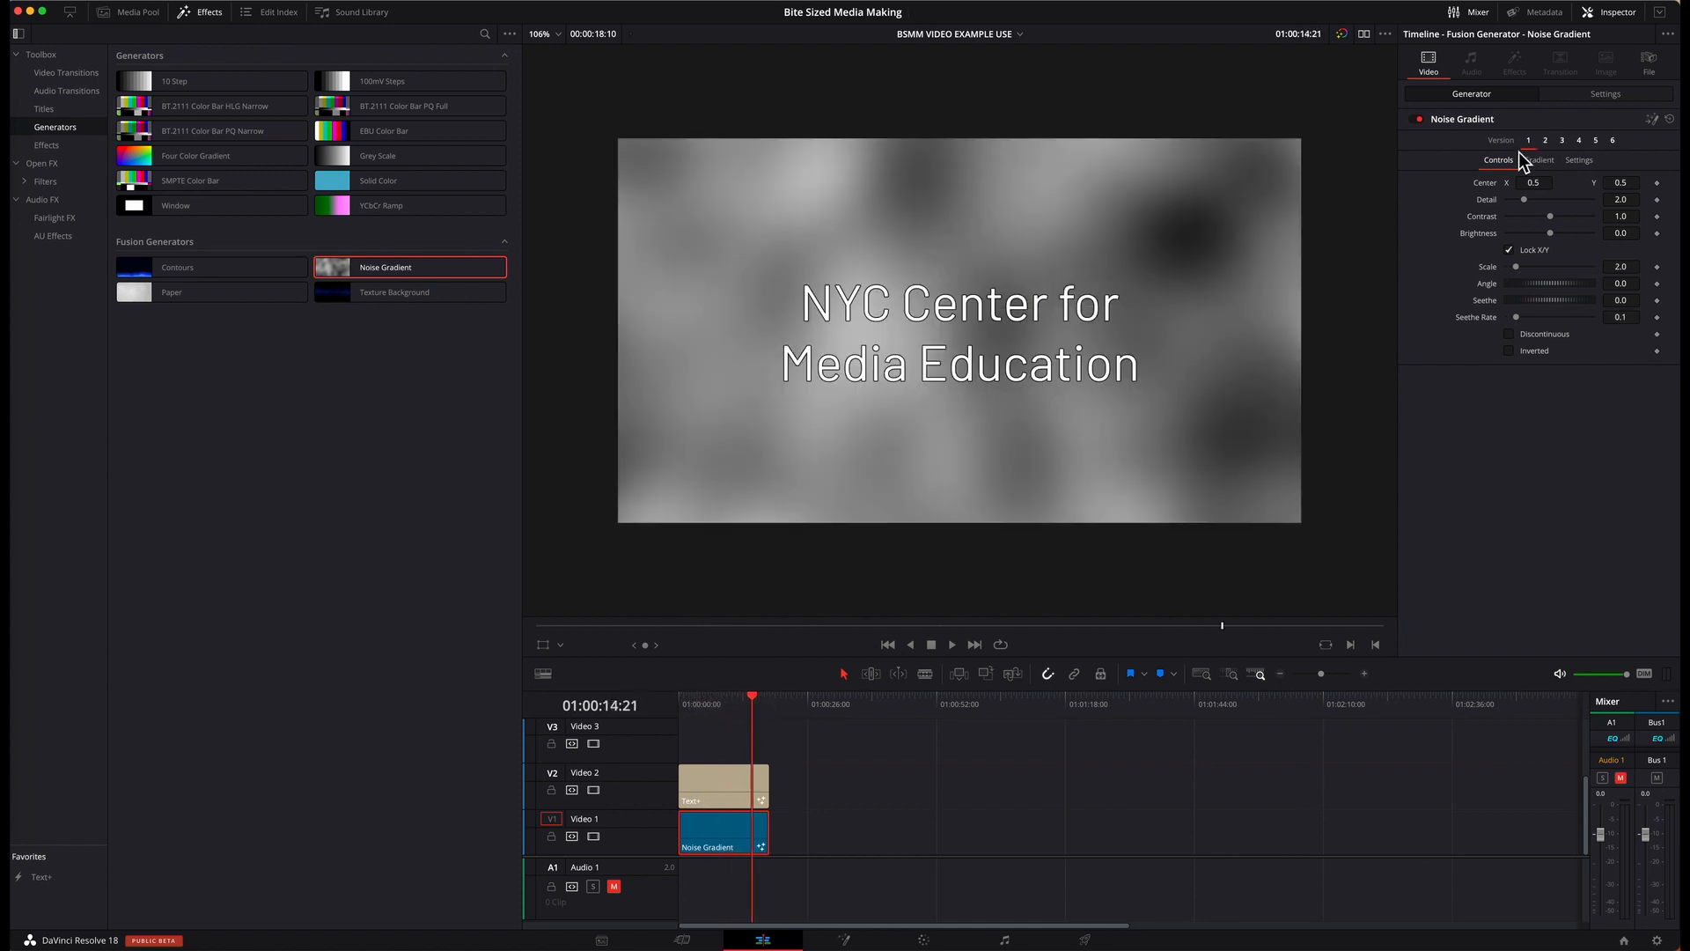
pyautogui.press('Home')
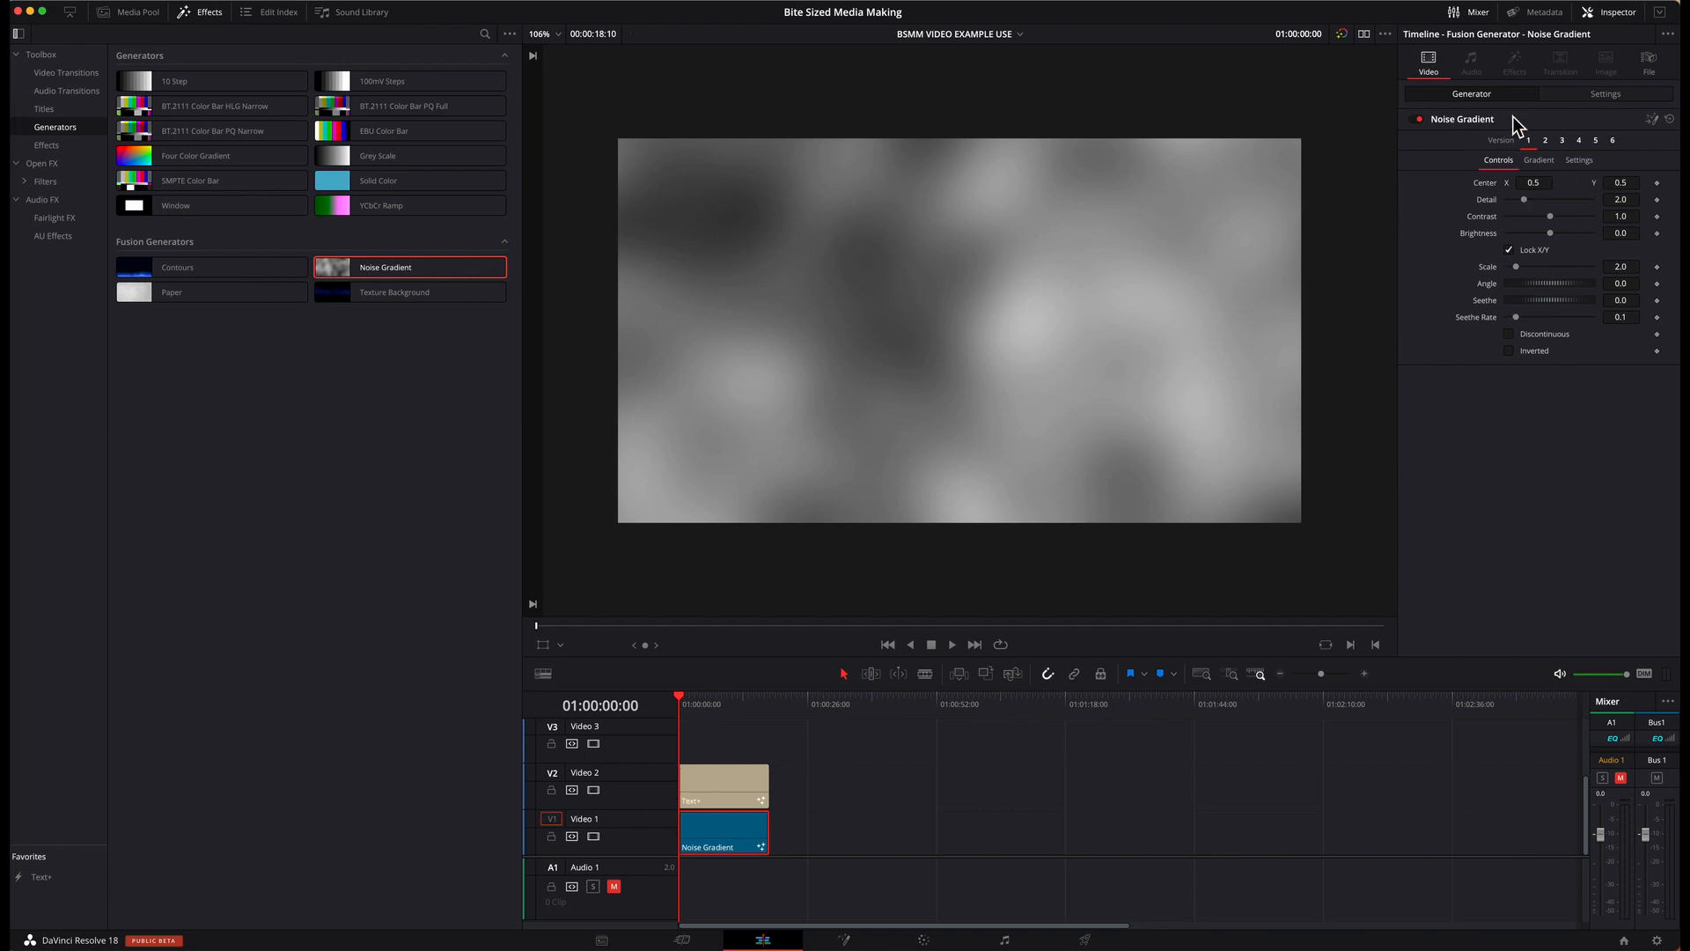
# Step: Recolor the black end of the Noise Gradient to sky blue and preview the result beneath the title
pyautogui.click(1546, 164)
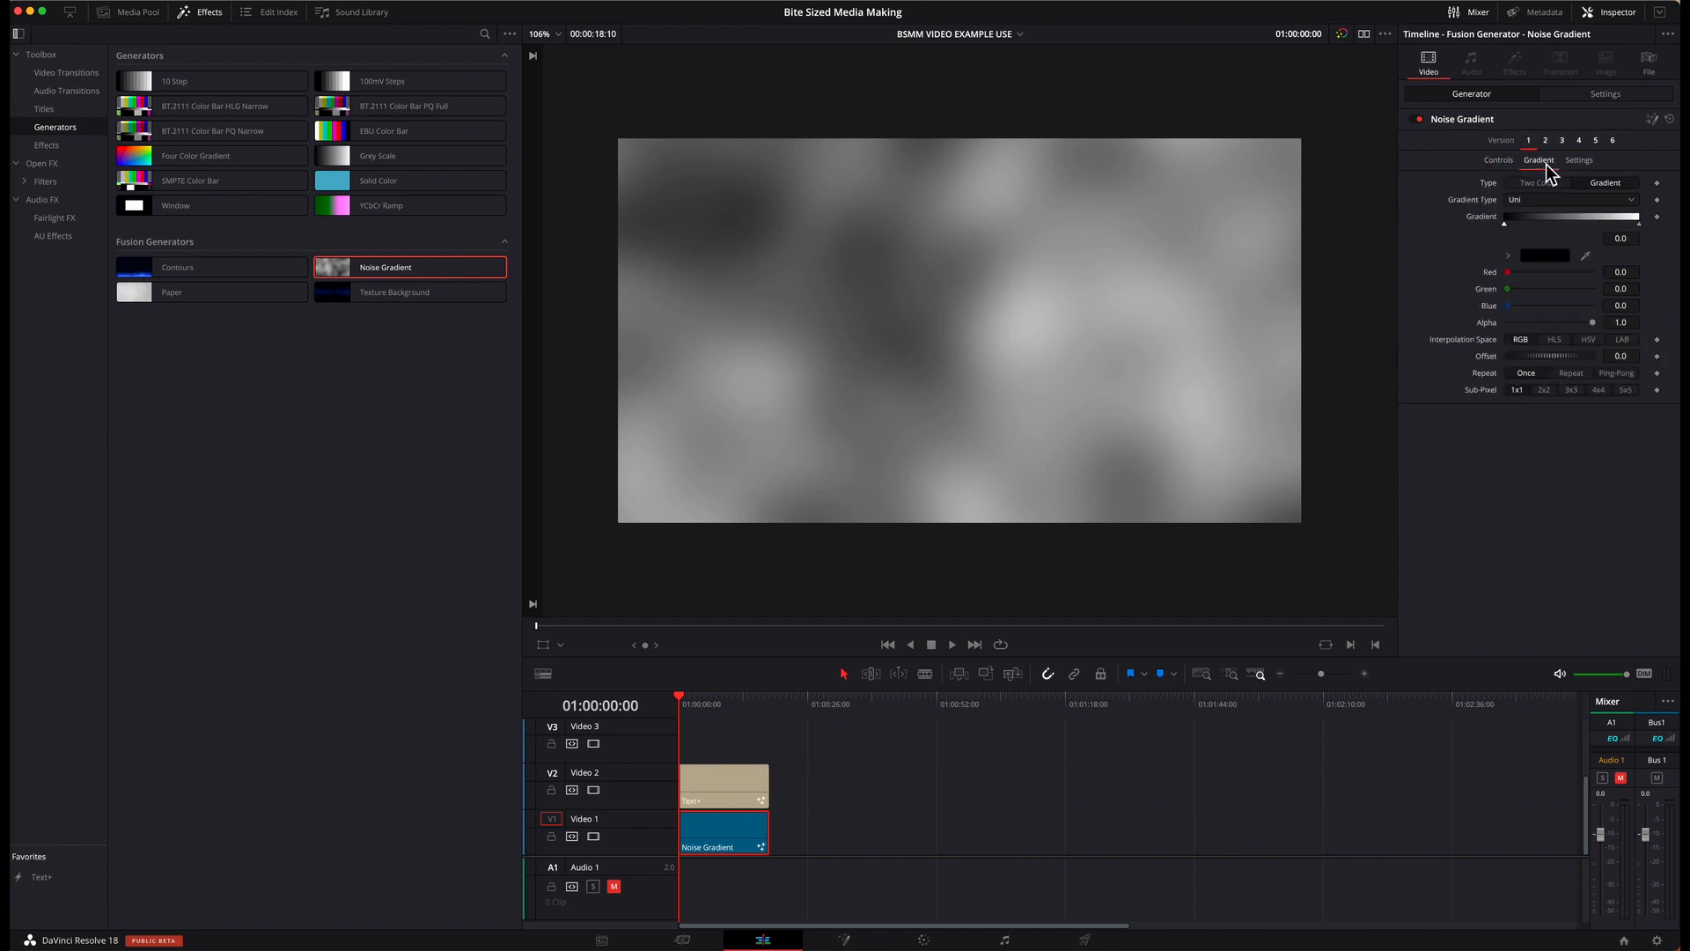
pyautogui.click(1542, 256)
pyautogui.click(381, 605)
pyautogui.click(340, 625)
pyautogui.click(384, 722)
pyautogui.moveTo(715, 704); pyautogui.dragTo(770, 704)
# Step: Replace the background on Video 1 with the Contours generator and extend it to the title's full length
pyautogui.click(186, 269)
pyautogui.moveTo(188, 276); pyautogui.dragTo(713, 837)
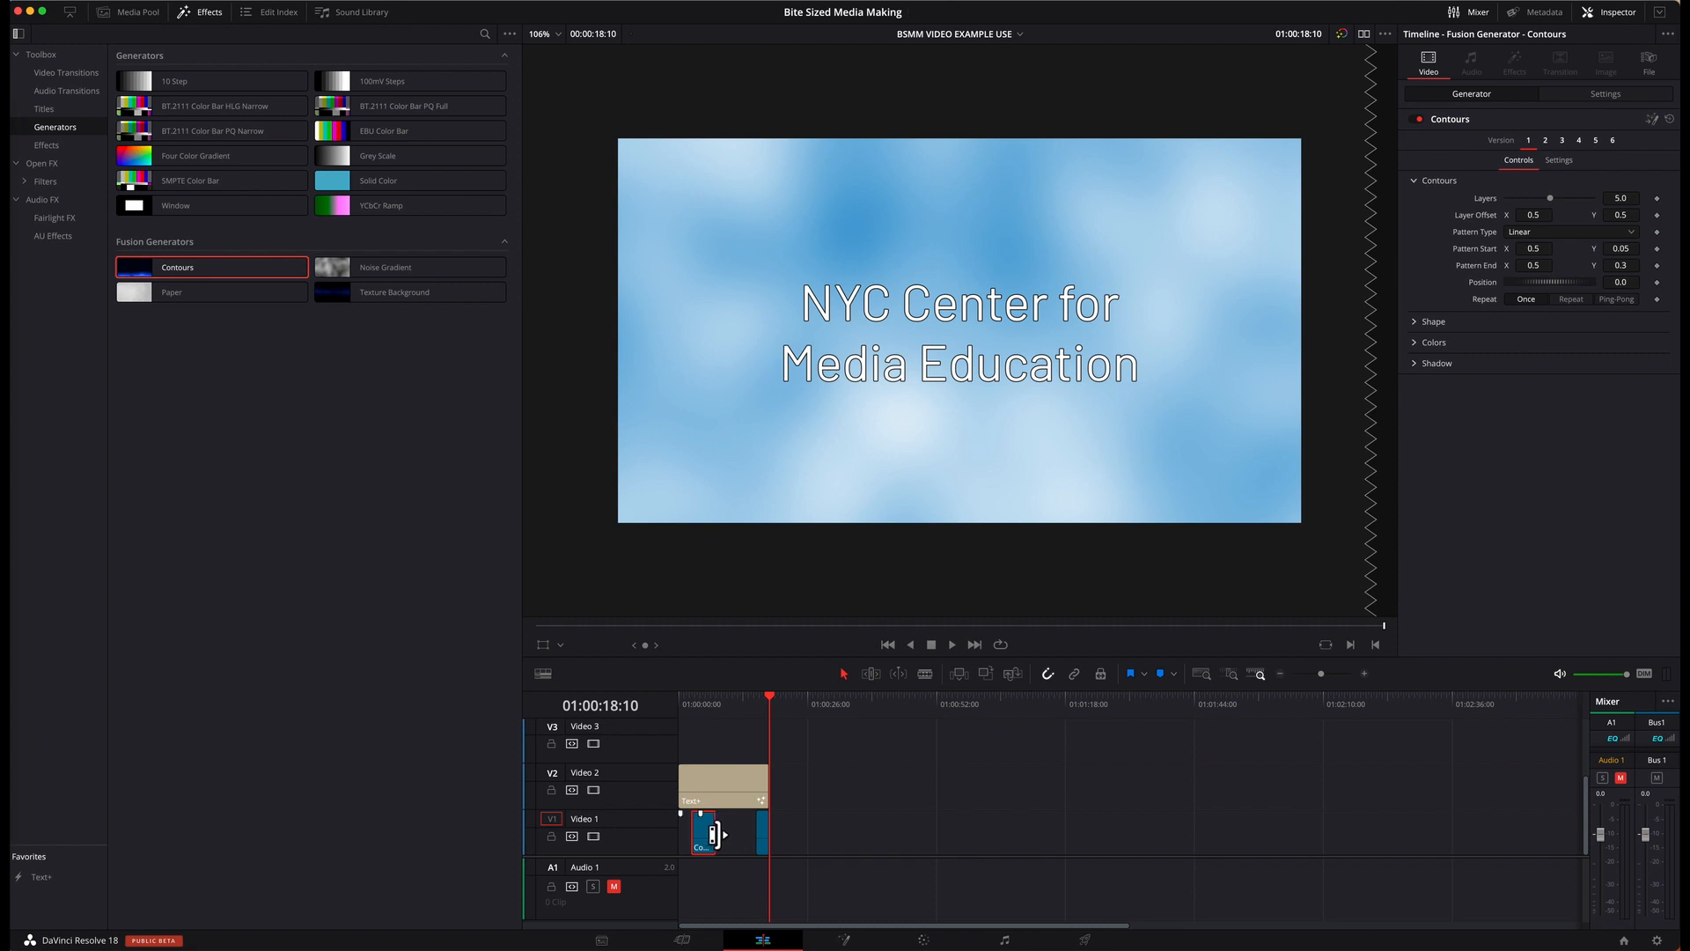
pyautogui.moveTo(706, 831); pyautogui.dragTo(777, 833)
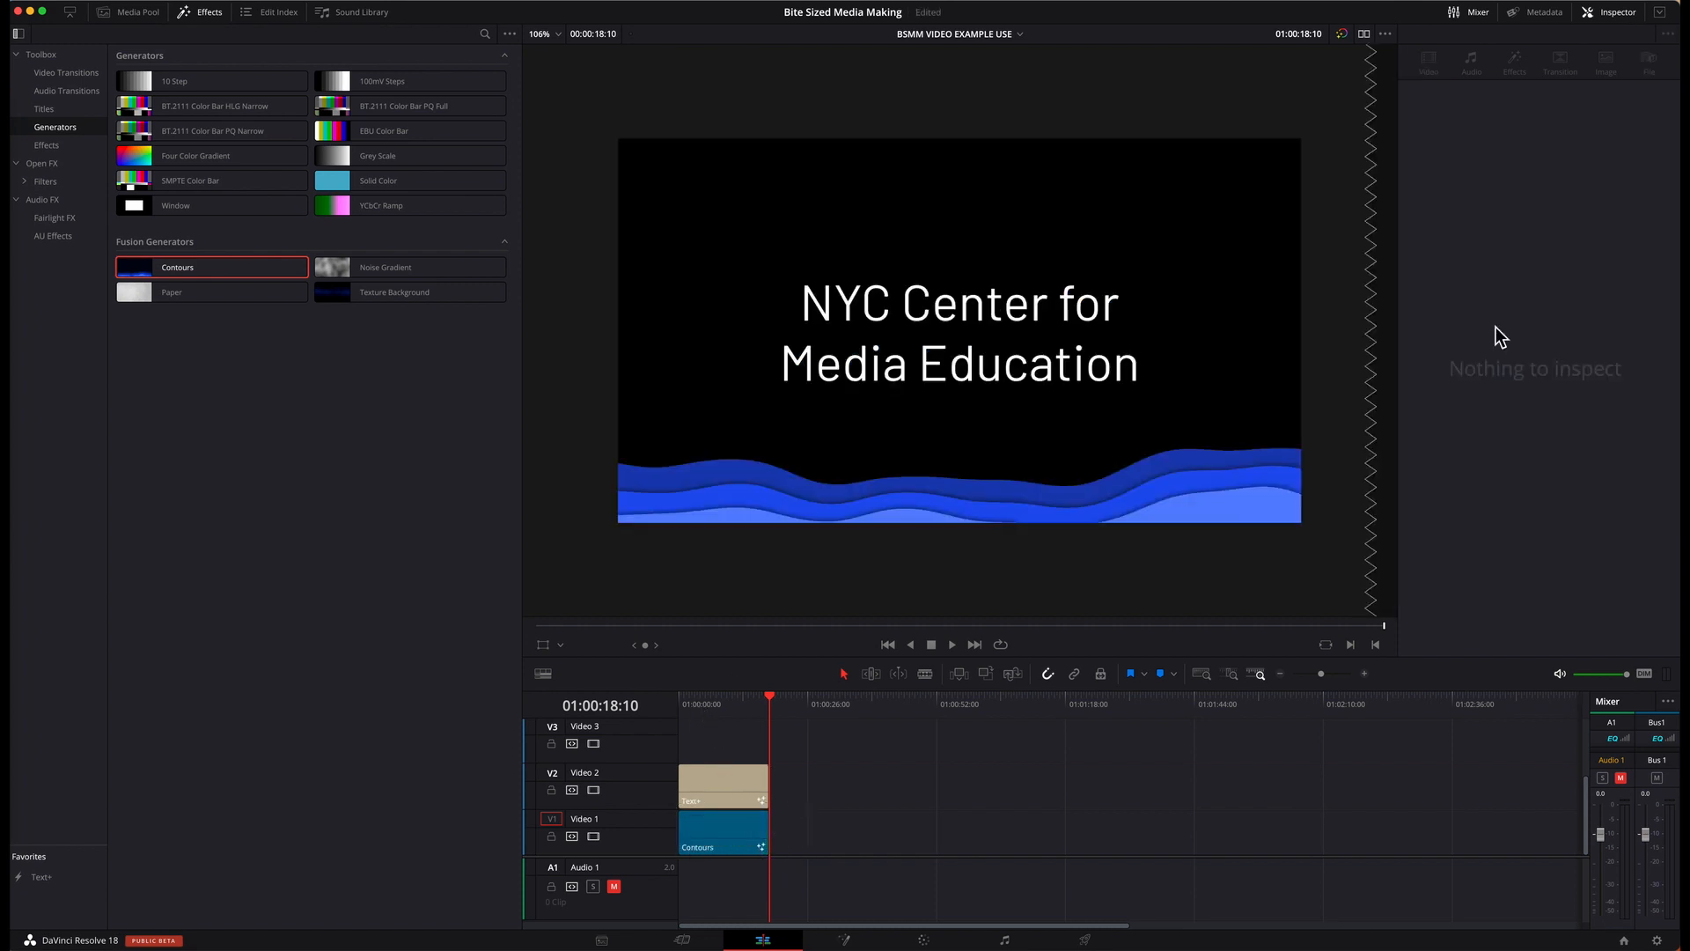
# Step: Switch the Contours background to version 3, set its shadow color to green, and preview it beneath the title
pyautogui.click(750, 850)
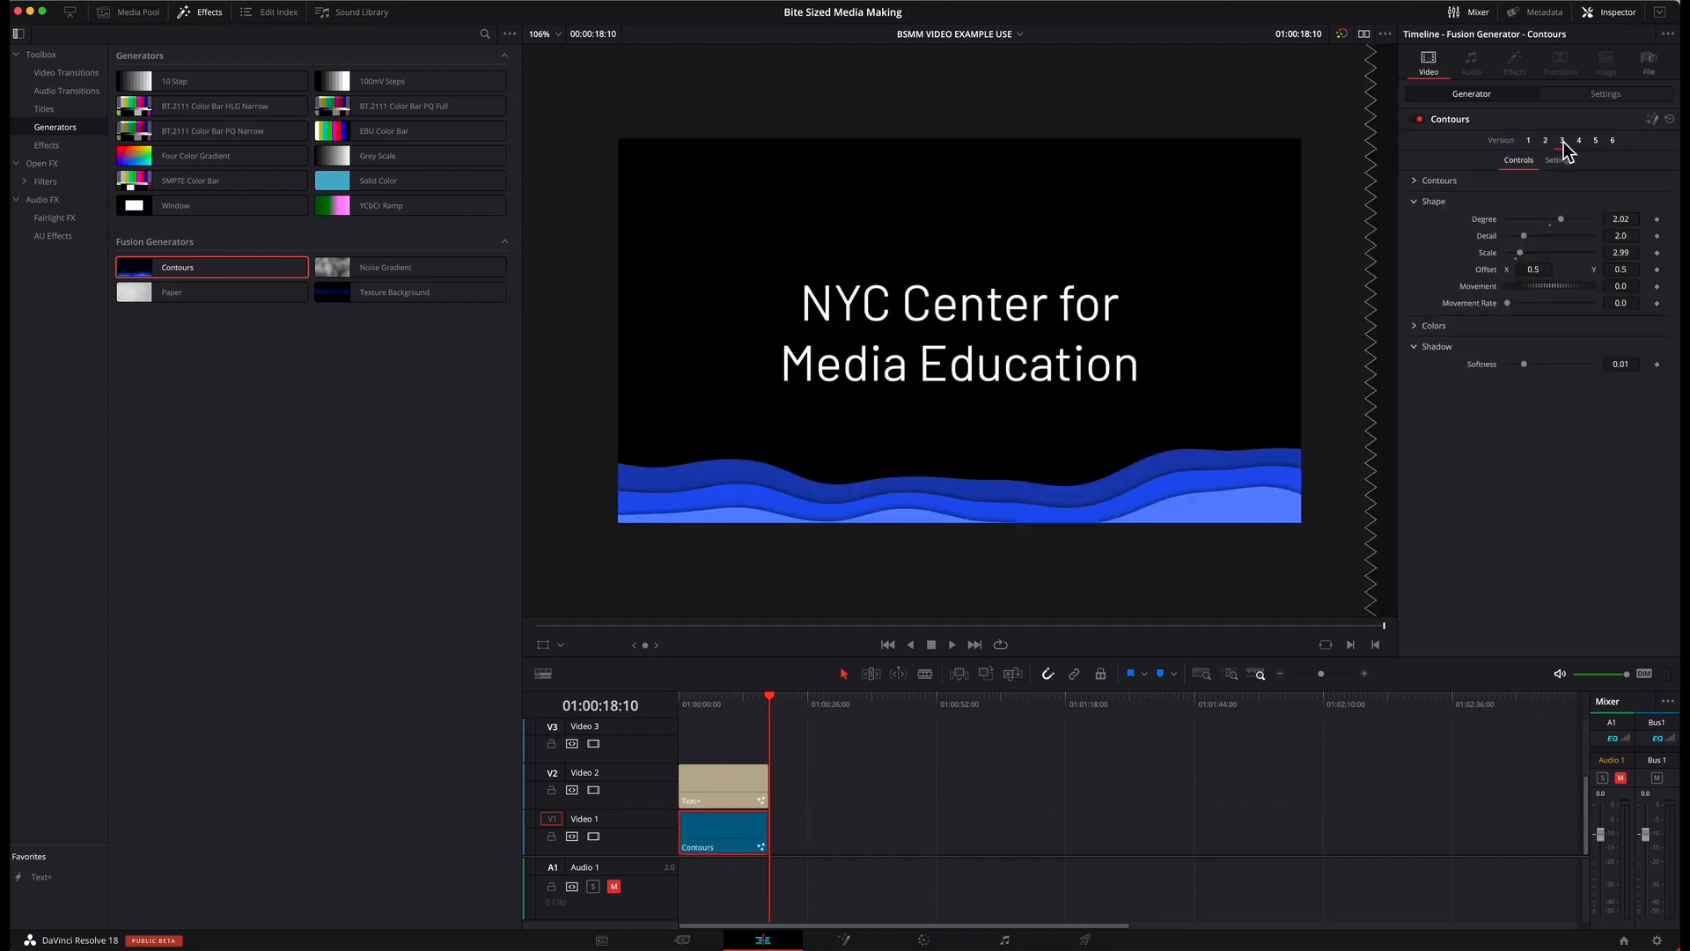
pyautogui.click(1562, 140)
pyautogui.click(689, 703)
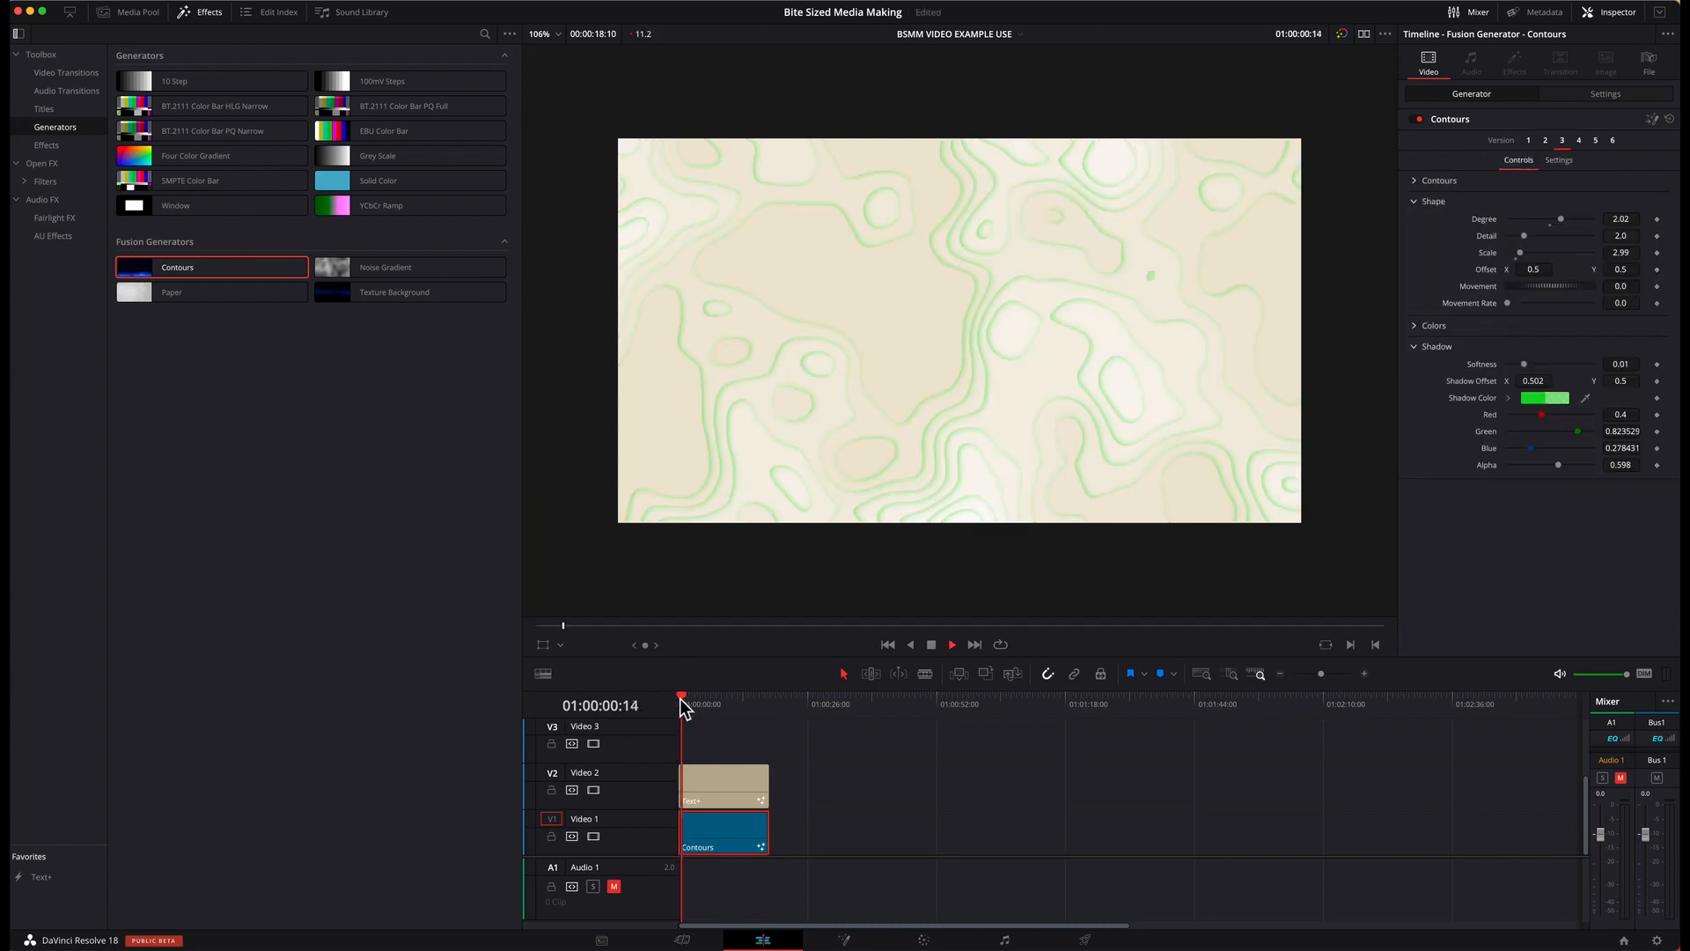
pyautogui.moveTo(683, 704); pyautogui.dragTo(770, 701)
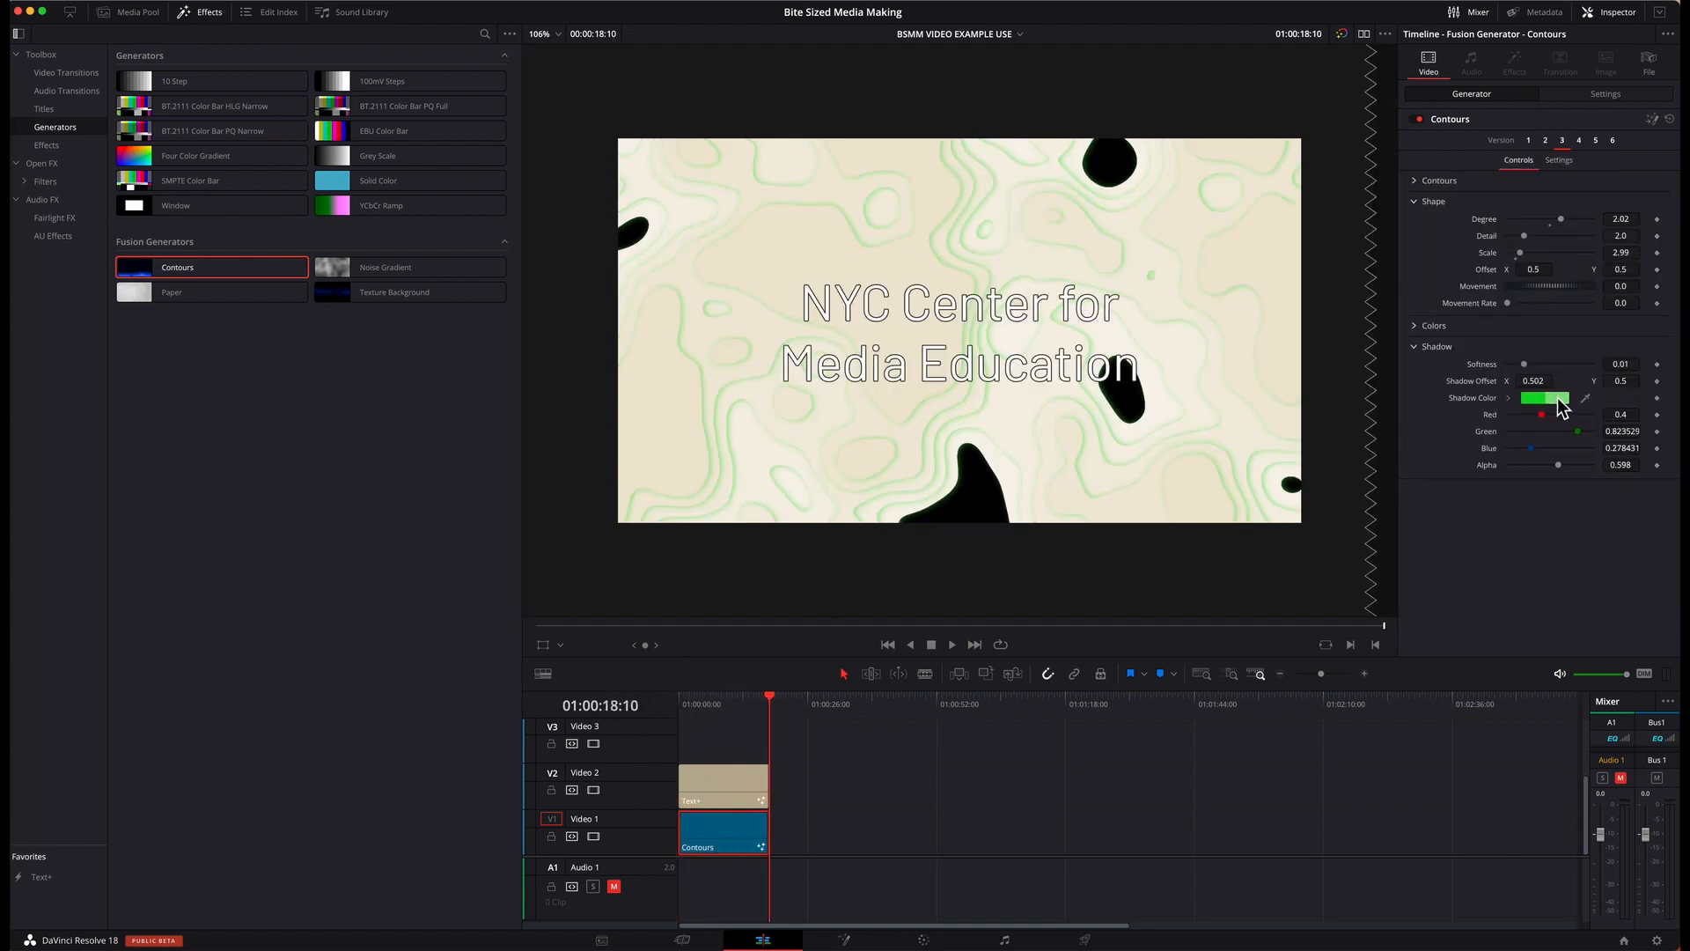